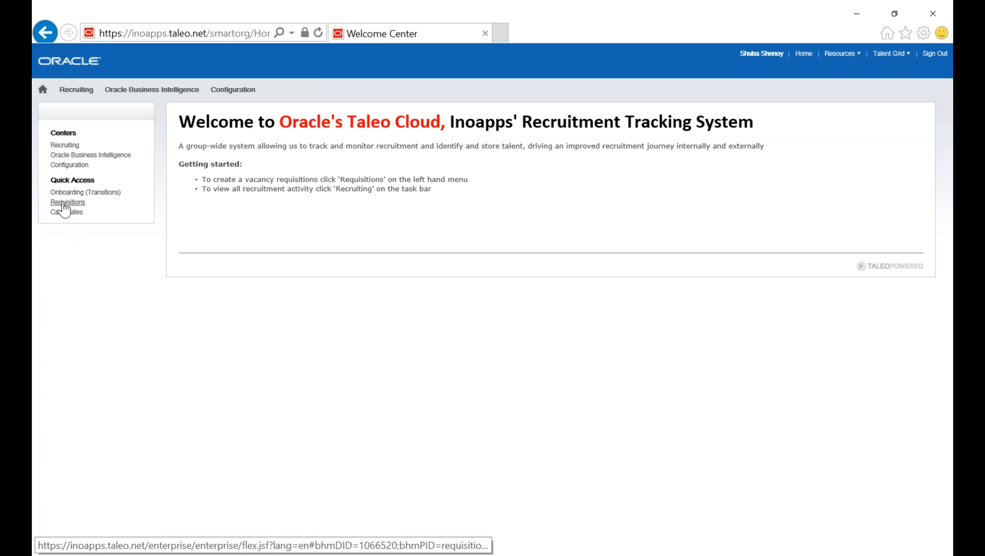
# Open the Recruiting center and start a new requisition of the Professional type.
pyautogui.click(59, 148)
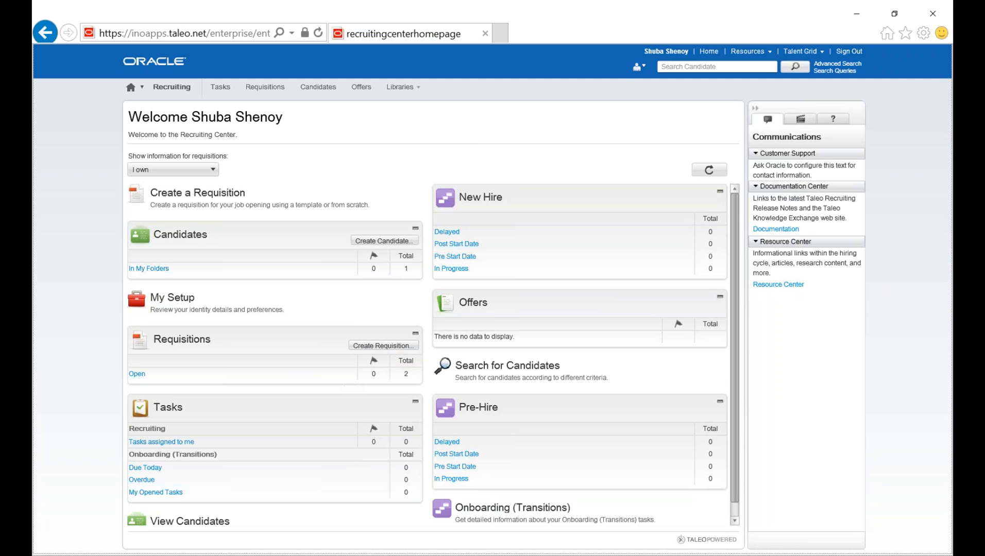
pyautogui.click(373, 347)
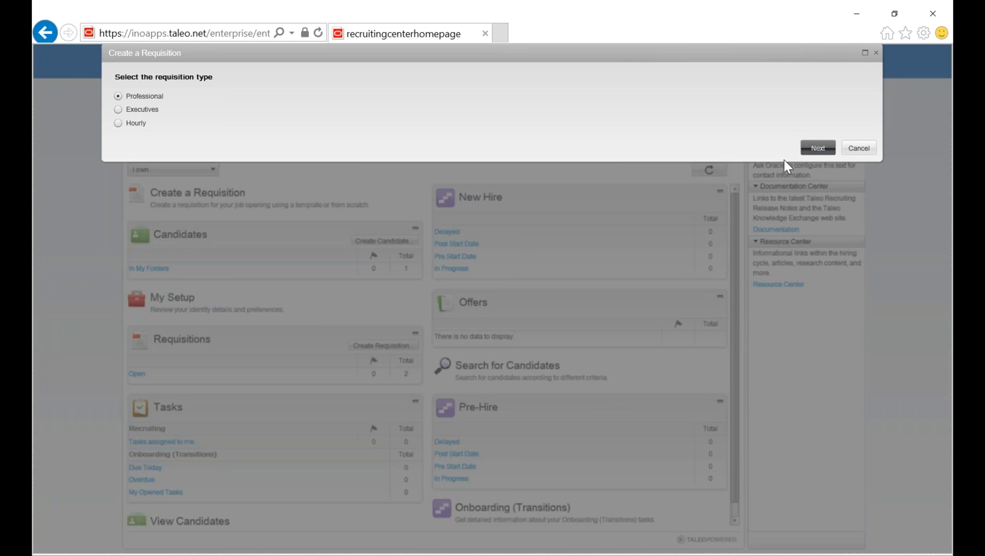
pyautogui.click(817, 148)
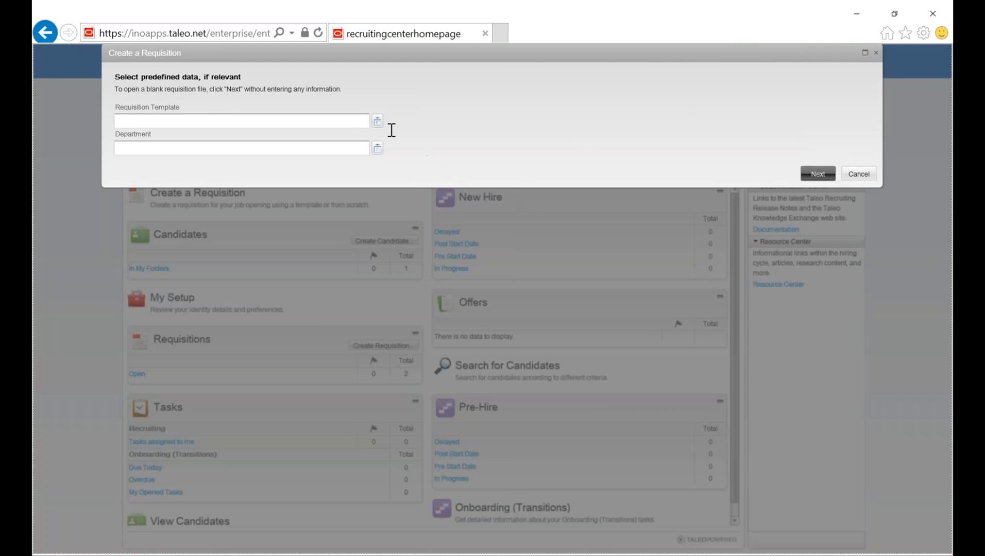
# Create the requisition from the Oracle Cloud Technical Consultant - Cloud Technical Consultant template, keeping its predefined organization, location and job field.
pyautogui.click(379, 122)
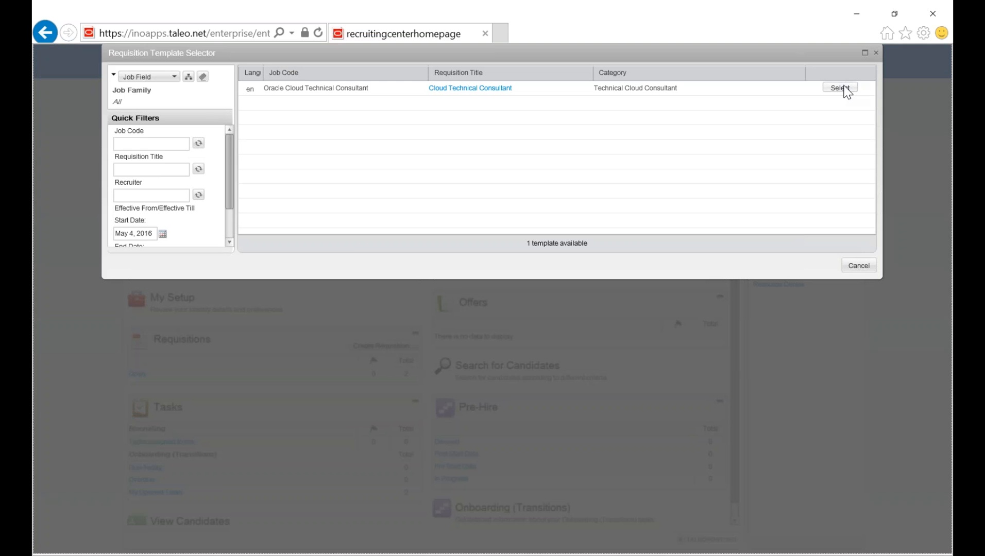
pyautogui.click(844, 88)
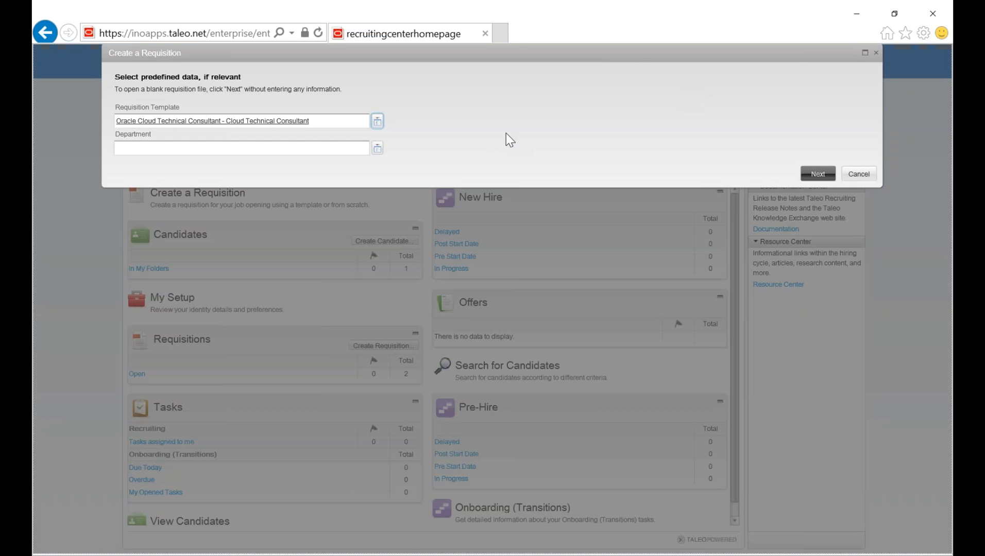
pyautogui.click(817, 173)
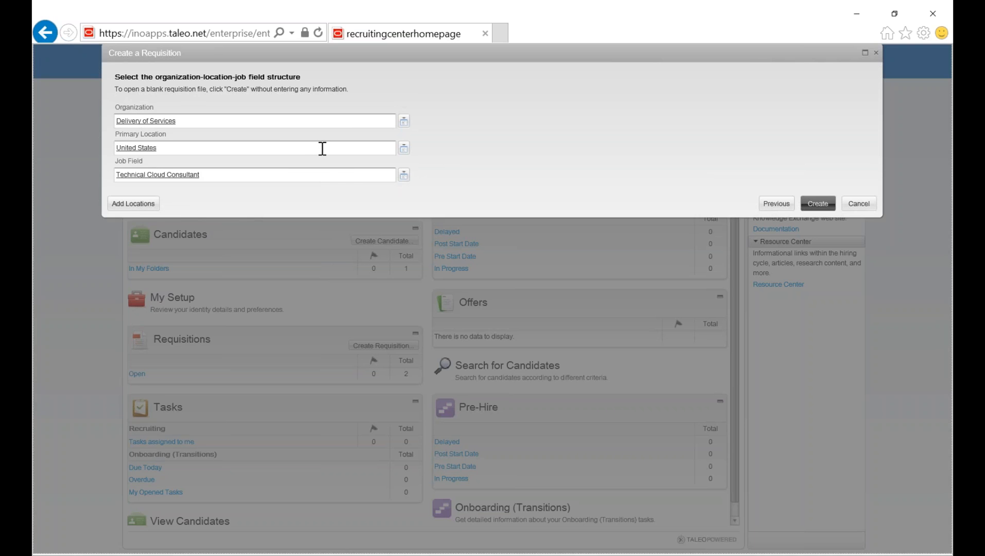
pyautogui.click(819, 204)
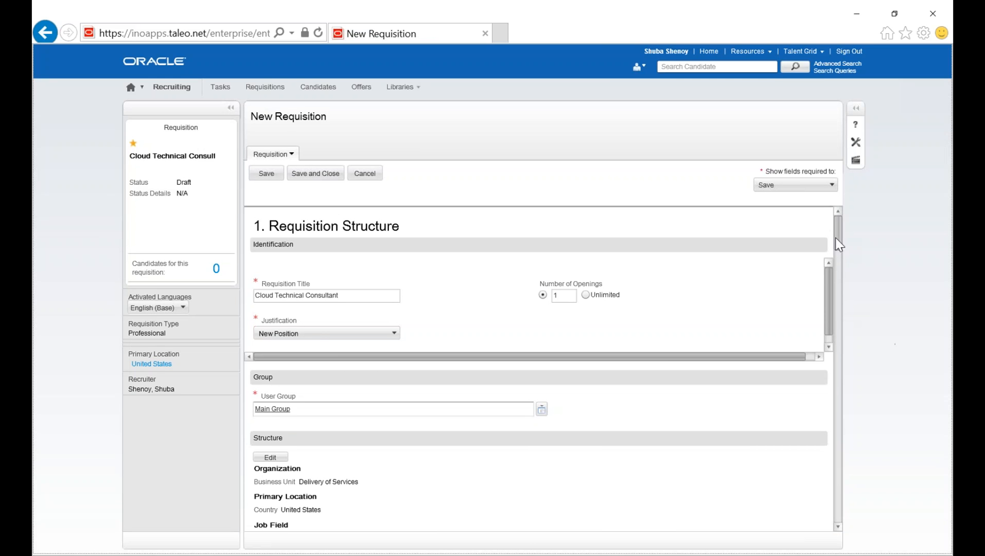
# Set the requisition's number of openings to 10.
pyautogui.moveTo(838, 243)
pyautogui.mouseDown()
pyautogui.moveTo(838, 251)
pyautogui.moveTo(839, 225)
pyautogui.mouseUp()
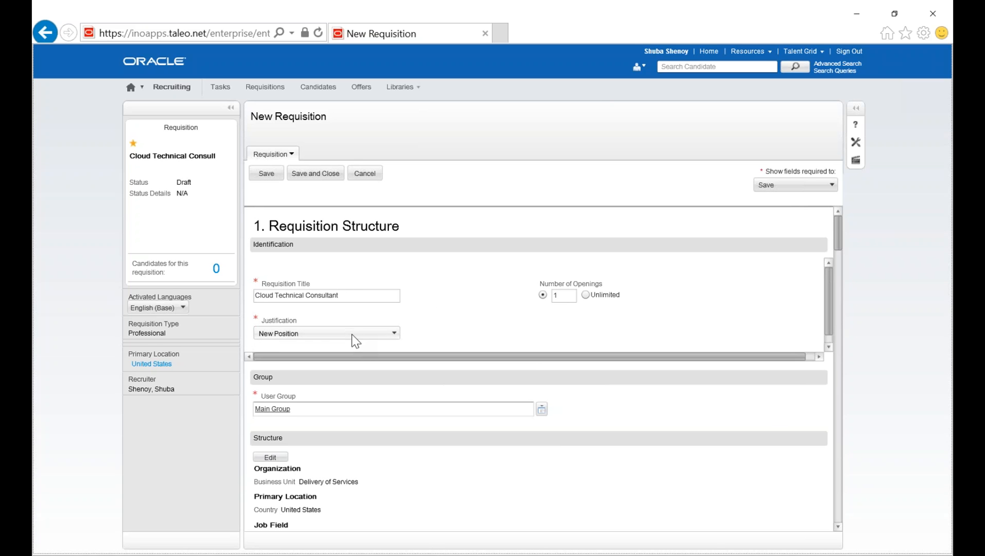
pyautogui.doubleClick(560, 296)
pyautogui.write('10')
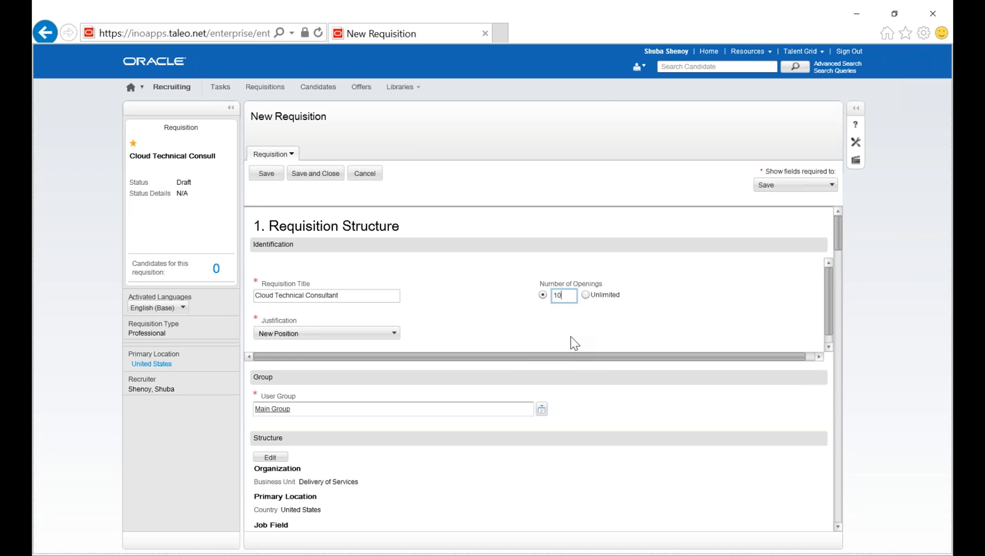
# Assign the hiring manager in the requisition's Owners section by looking up the person's first name.
pyautogui.moveTo(839, 227); pyautogui.dragTo(840, 258)
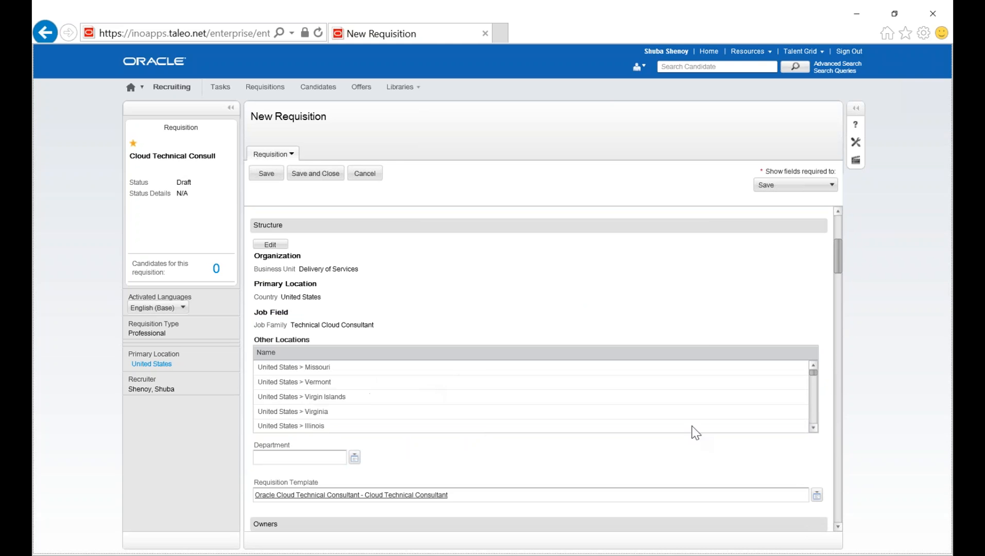
pyautogui.moveTo(837, 257); pyautogui.dragTo(838, 265)
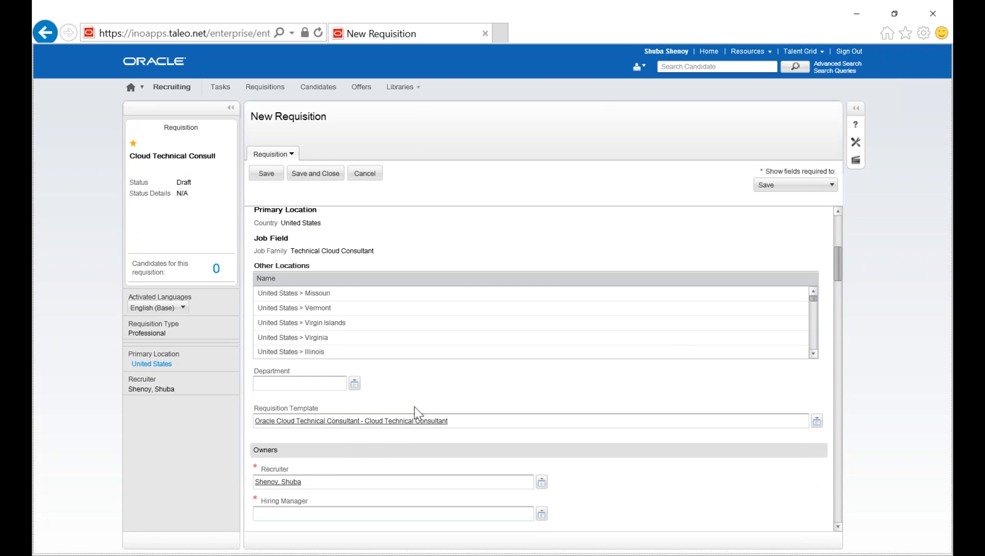
pyautogui.scroll(-1, 838, 278)
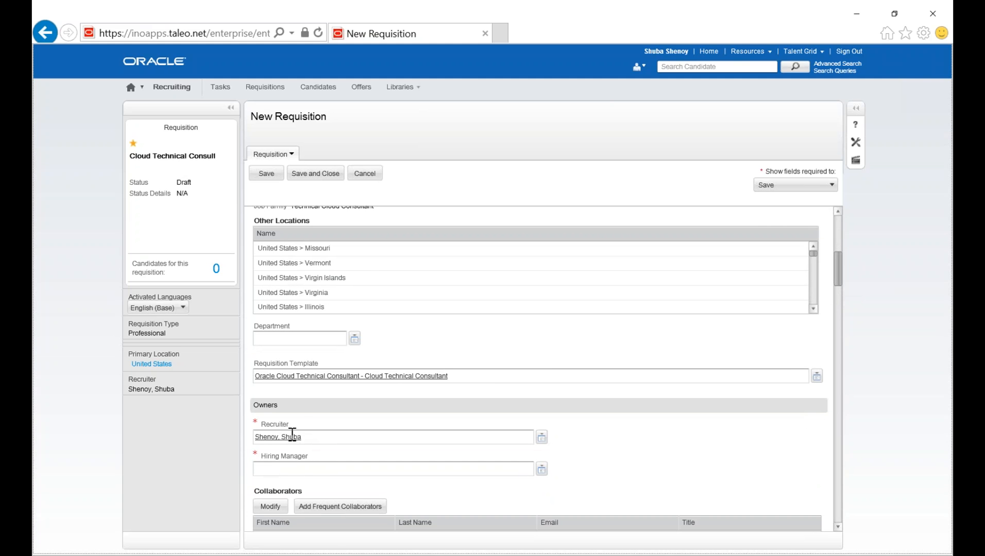
pyautogui.click(320, 475)
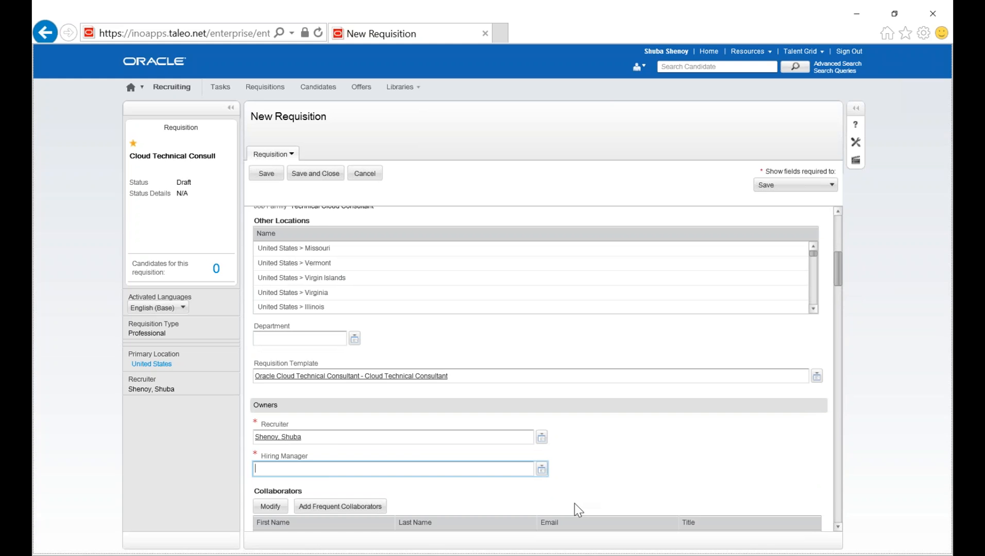
pyautogui.write('rupa')
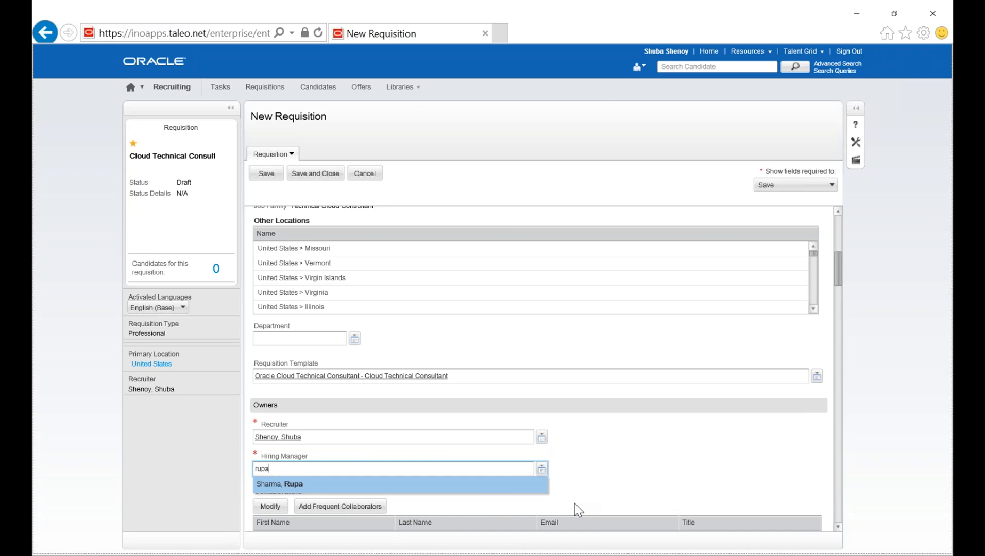
pyautogui.click(499, 491)
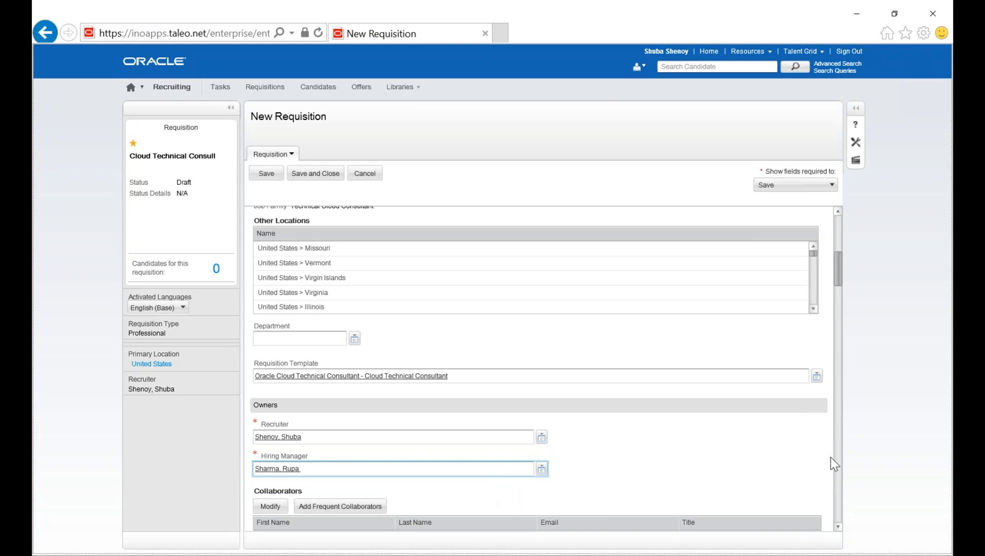
# Activate the employee referral bonus in the Budget section with an amount of 500 and check the bonus currency options.
pyautogui.moveTo(837, 281); pyautogui.dragTo(837, 290)
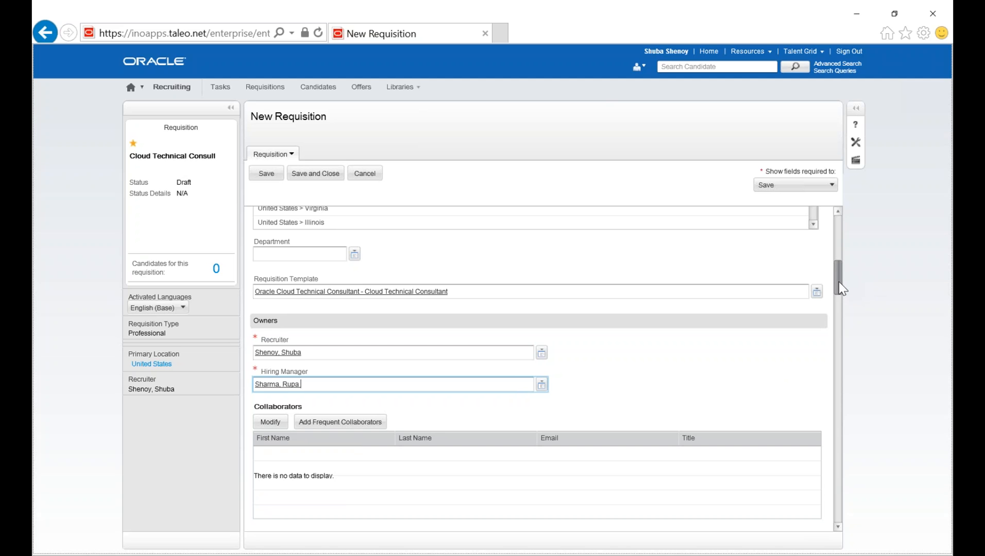
pyautogui.scroll(-3, 838, 282)
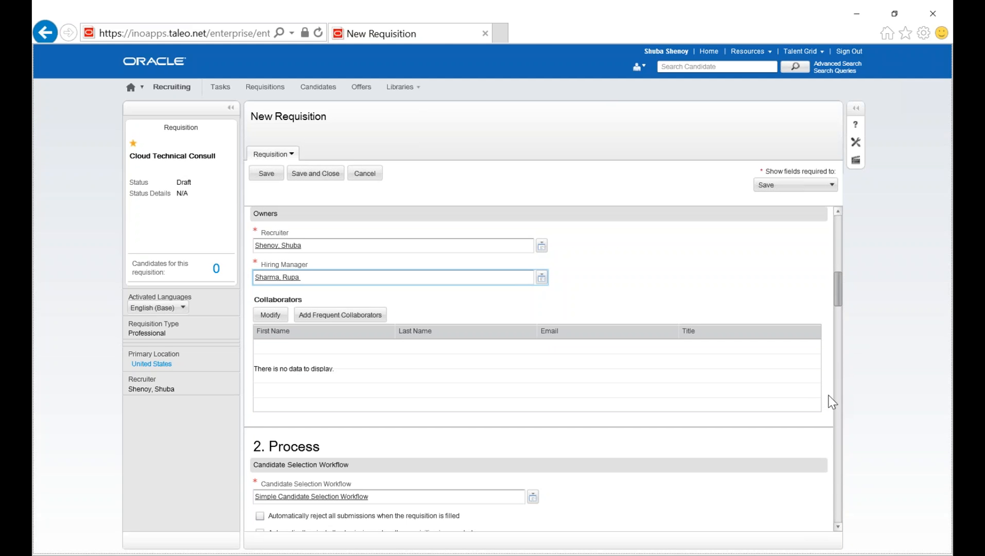
pyautogui.scroll(-2, 819, 407)
pyautogui.scroll(-5, 819, 417)
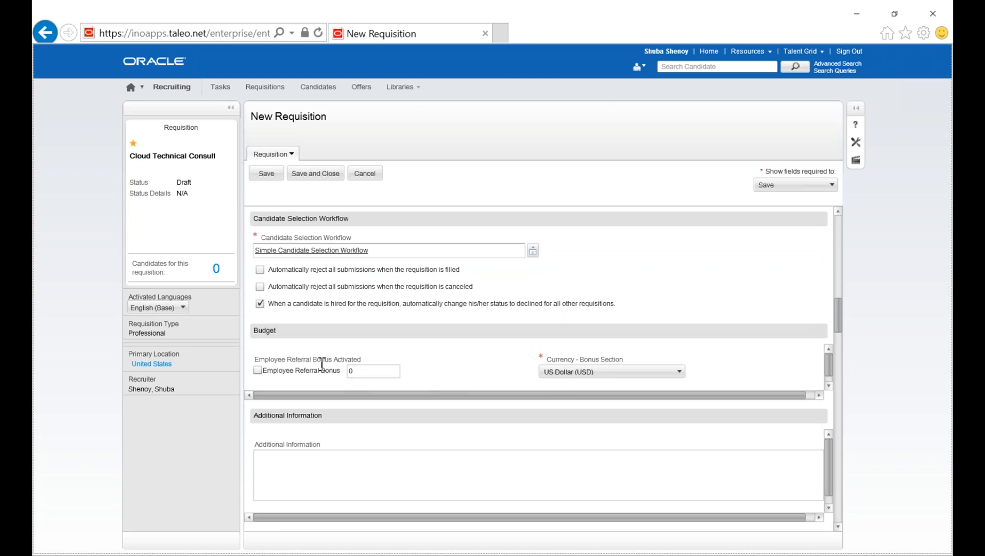
pyautogui.click(257, 370)
pyautogui.click(260, 370)
pyautogui.click(372, 371)
pyautogui.write('500')
pyautogui.click(682, 375)
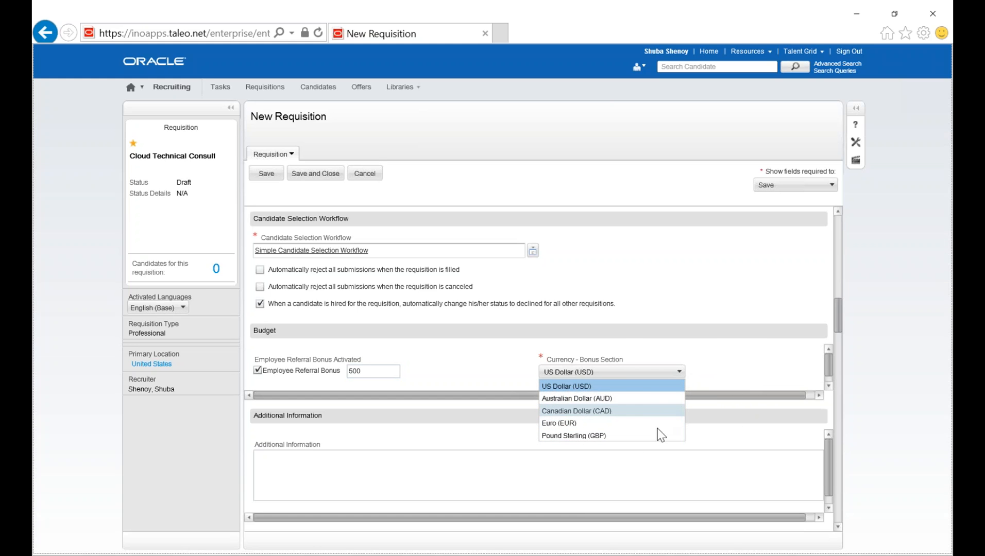
# Enter the additional information "Talked to the HM, they are looking to fill asap. Would like someone who travels 100%".
pyautogui.click(721, 461)
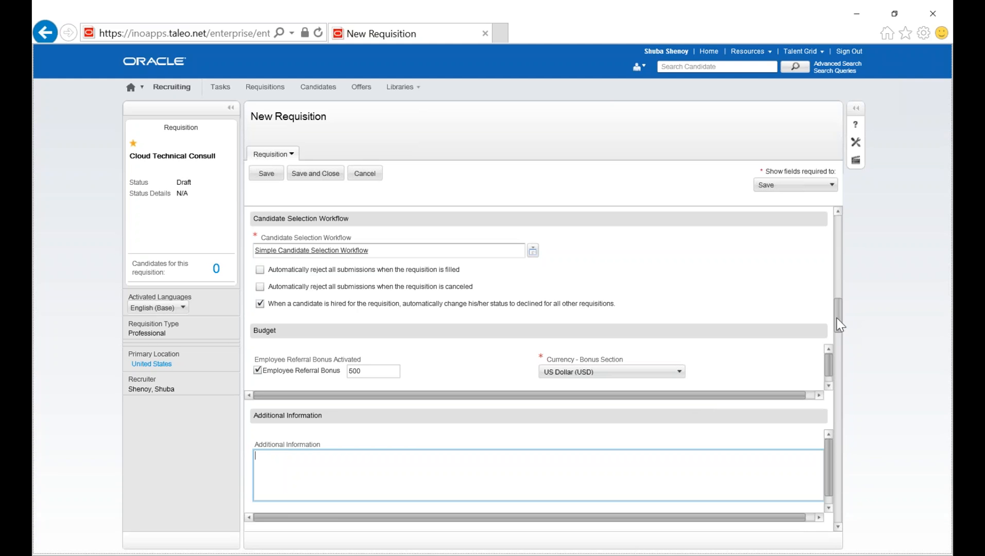
pyautogui.moveTo(838, 322); pyautogui.dragTo(838, 331)
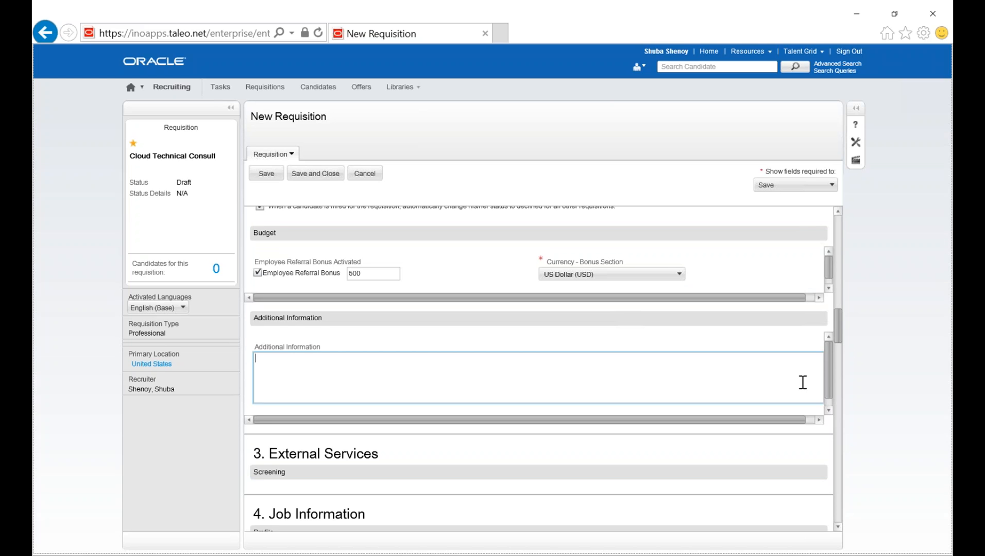
pyautogui.write('Talked to the HM.')
pyautogui.write('they are looking to fil')
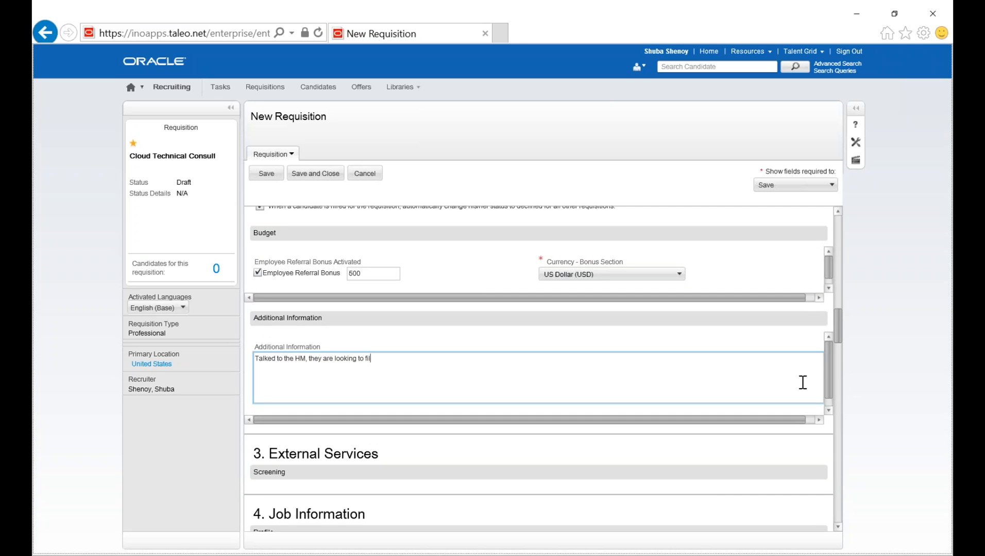
pyautogui.write('l asap. Would like someone who travels 100%')
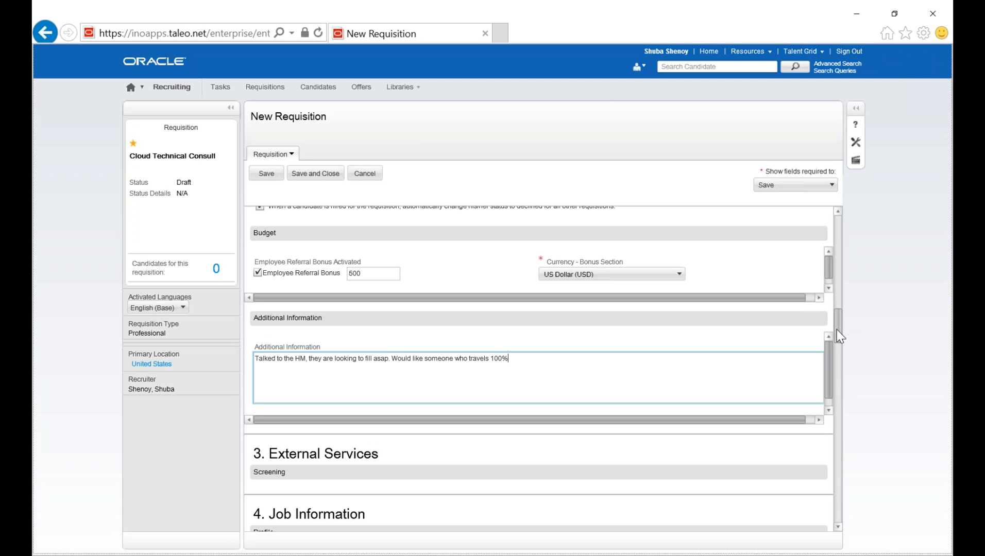
# In the Job Information profile, set the employee status to Temporary and the job type to Temporary Work.
pyautogui.moveTo(840, 336); pyautogui.dragTo(842, 347)
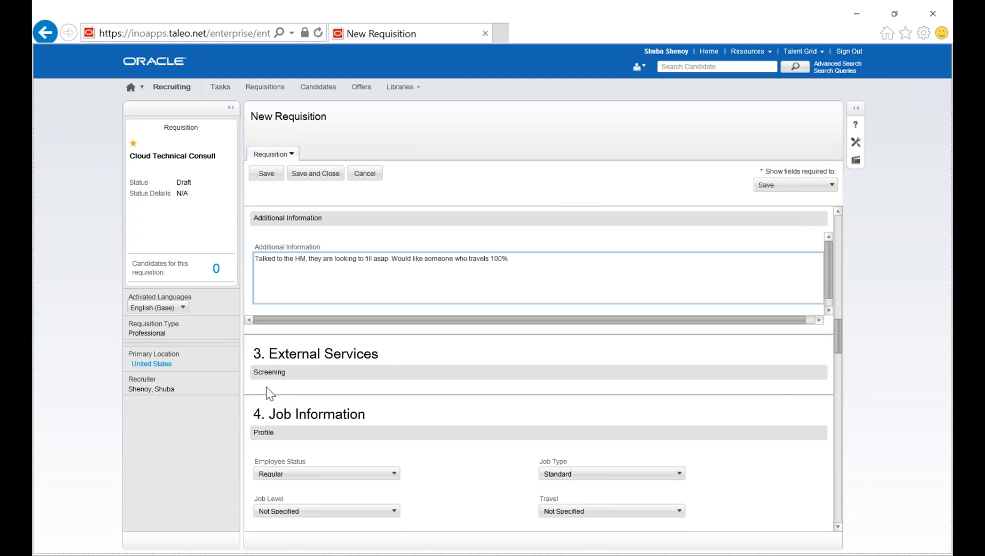
pyautogui.moveTo(286, 371); pyautogui.dragTo(233, 371)
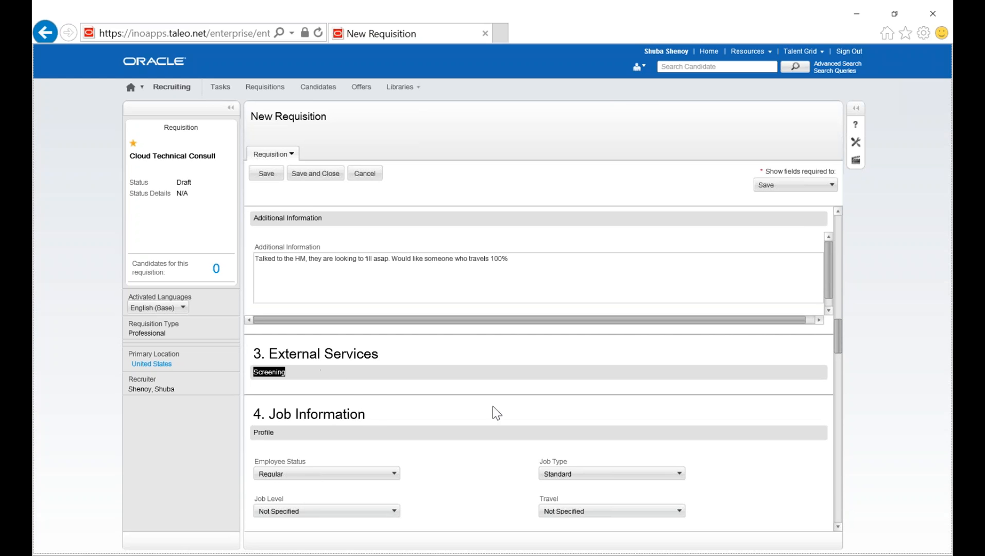
pyautogui.scroll(-3, 838, 356)
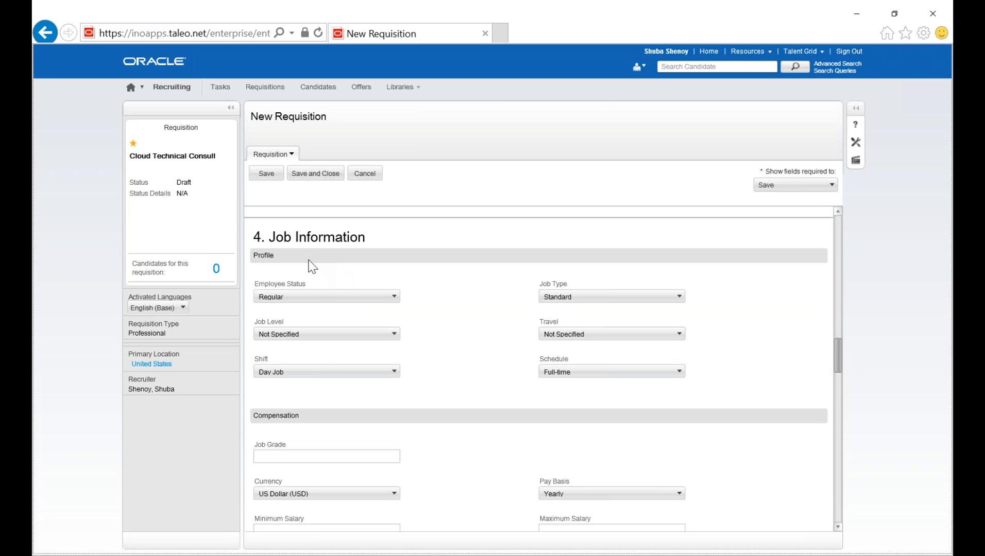
pyautogui.click(379, 296)
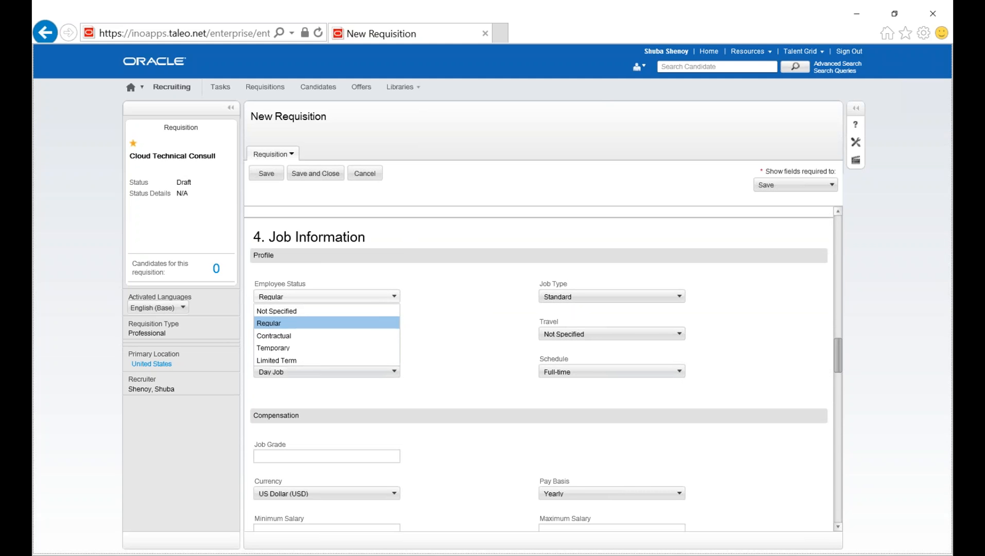
pyautogui.click(380, 349)
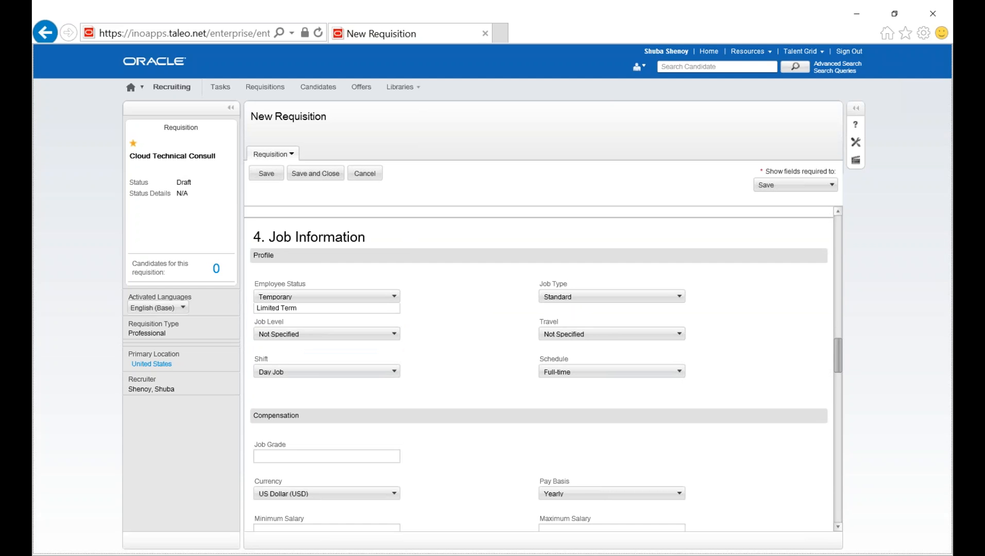
pyautogui.click(572, 299)
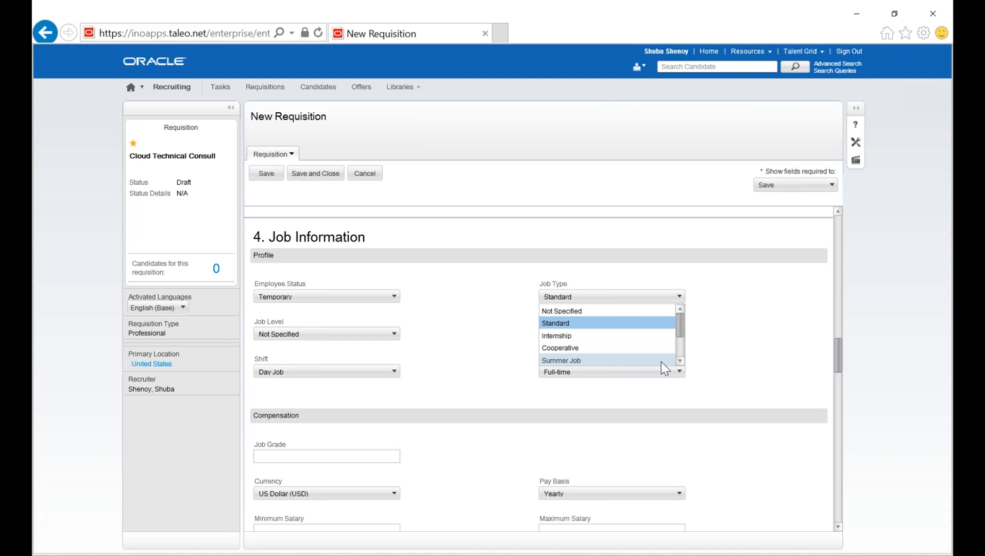
pyautogui.click(681, 362)
pyautogui.click(681, 361)
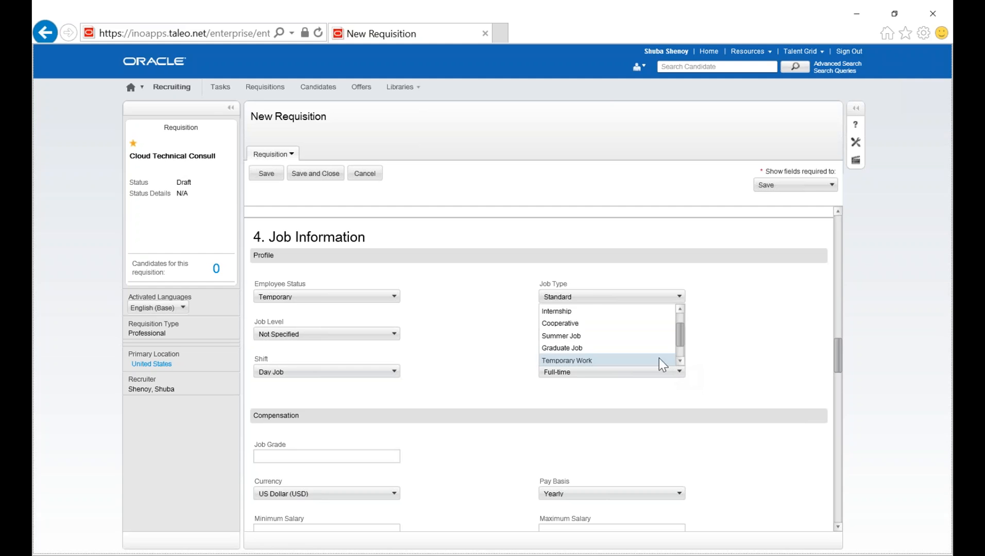
pyautogui.click(659, 360)
# Set the job level in the profile to Team Leader.
pyautogui.click(373, 336)
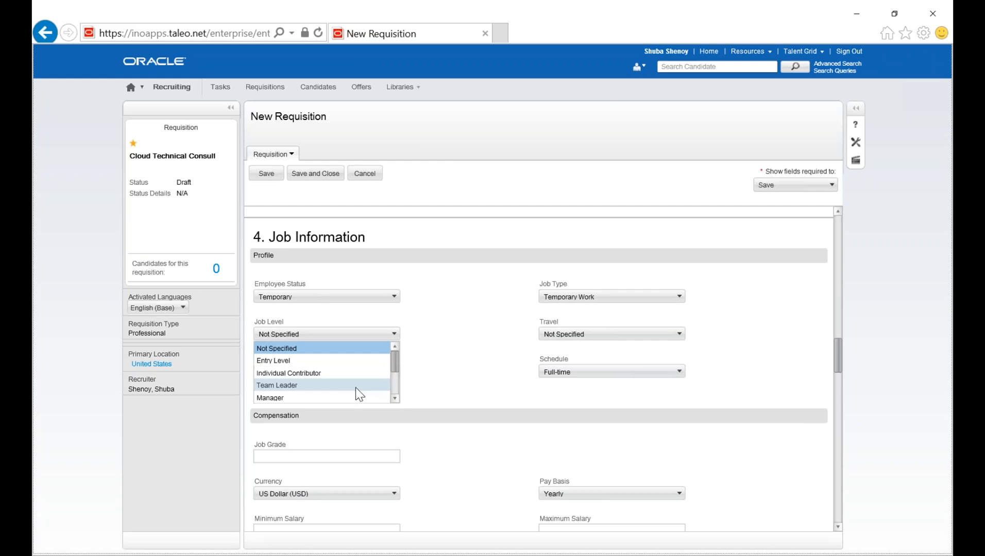
pyautogui.click(395, 398)
pyautogui.click(395, 398)
pyautogui.click(395, 398)
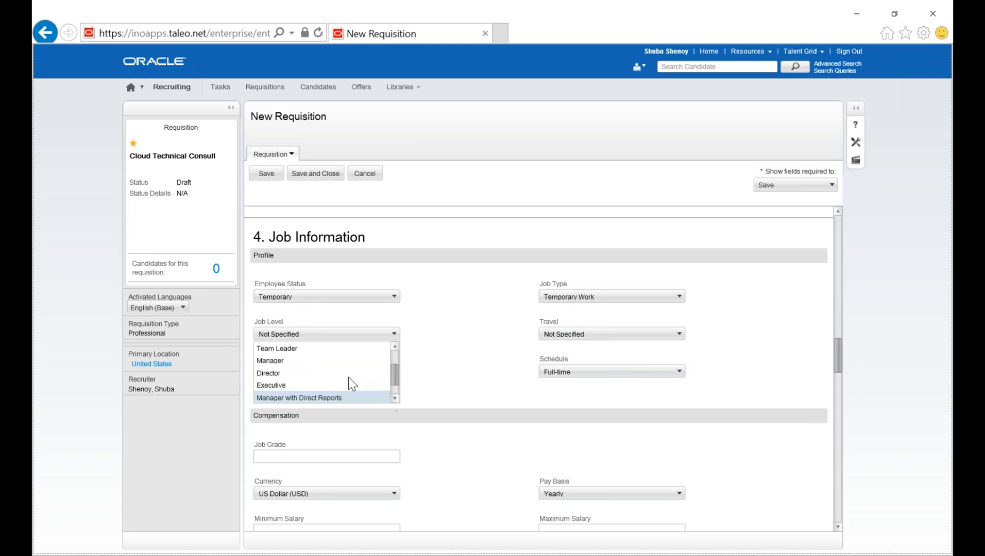
pyautogui.click(365, 352)
# Set the travel requirement in the job profile to "Yes, 75 % of the Time".
pyautogui.click(561, 334)
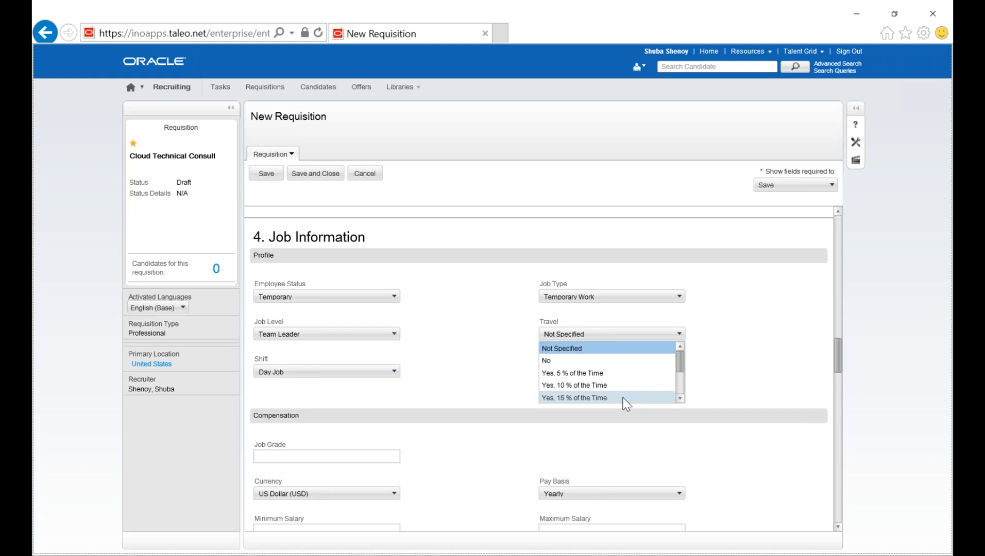
pyautogui.click(680, 399)
pyautogui.click(680, 399)
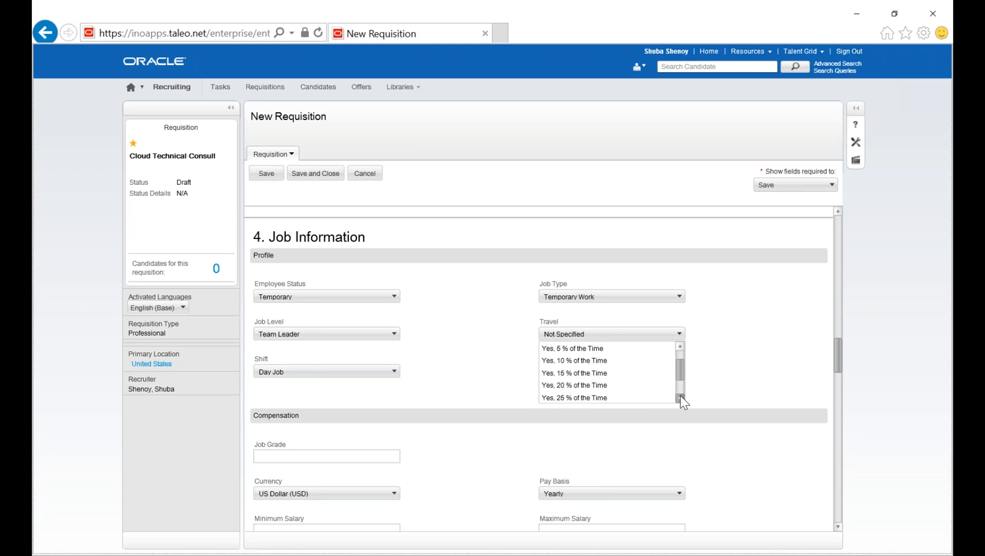
pyautogui.click(653, 394)
pyautogui.click(577, 336)
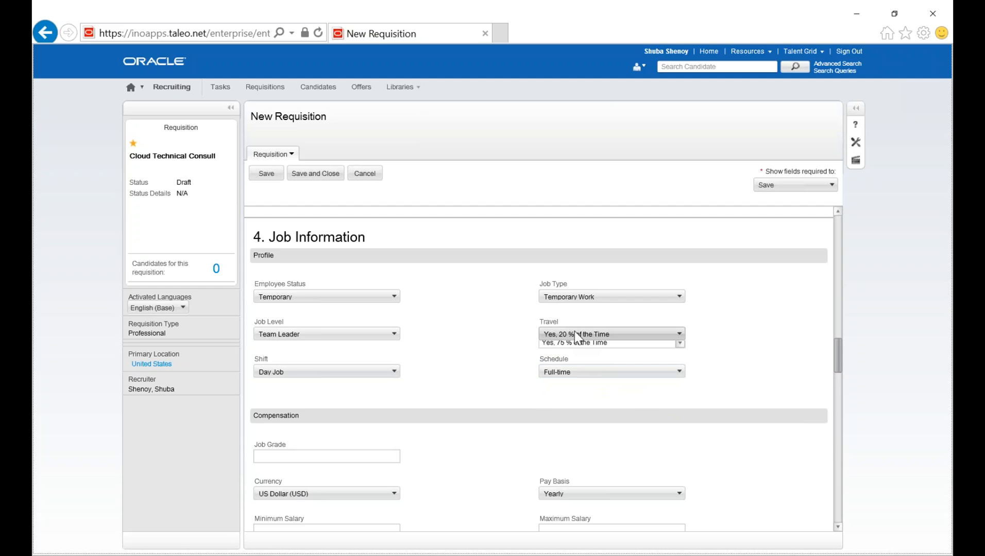
pyautogui.click(618, 400)
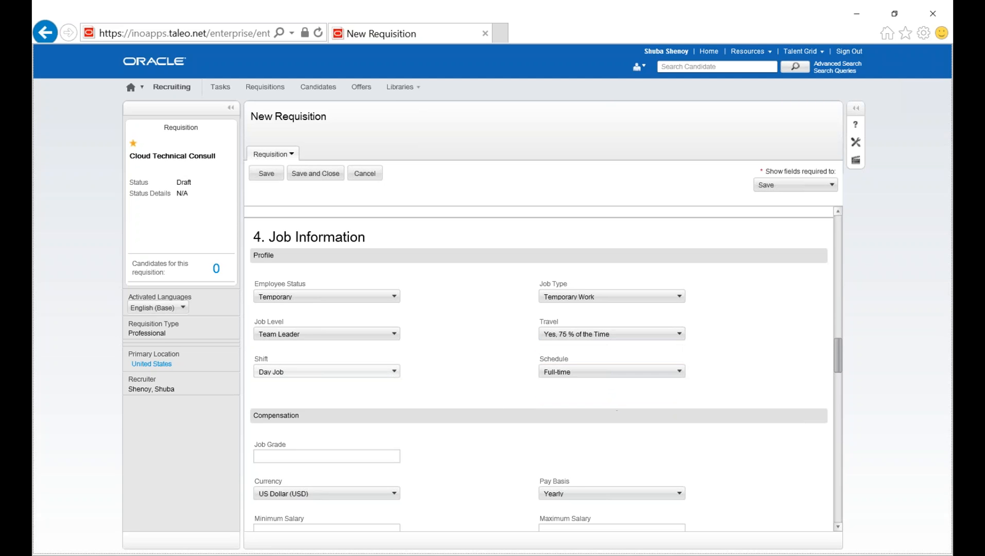
# Choose Day Job as the shift and check the schedule options in the job profile.
pyautogui.click(346, 372)
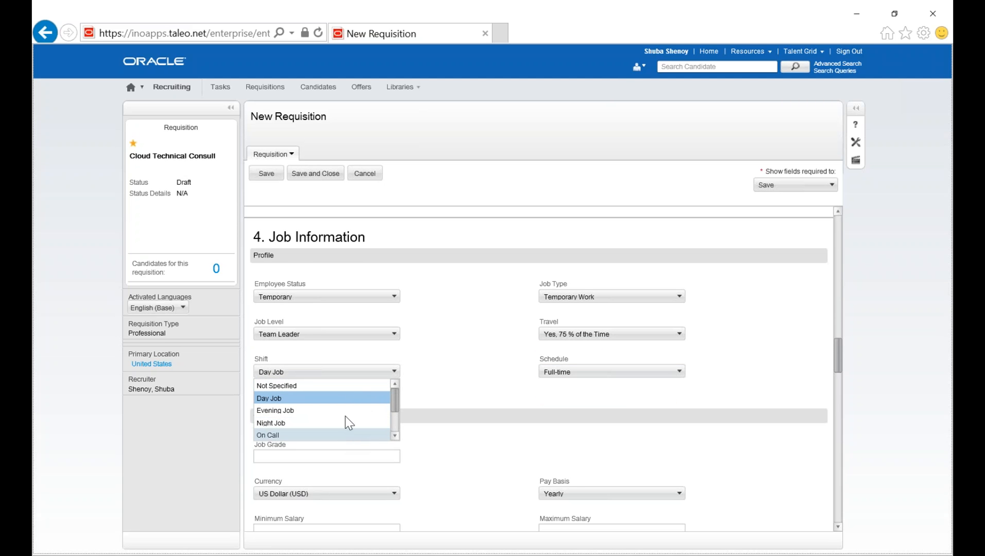
pyautogui.click(347, 398)
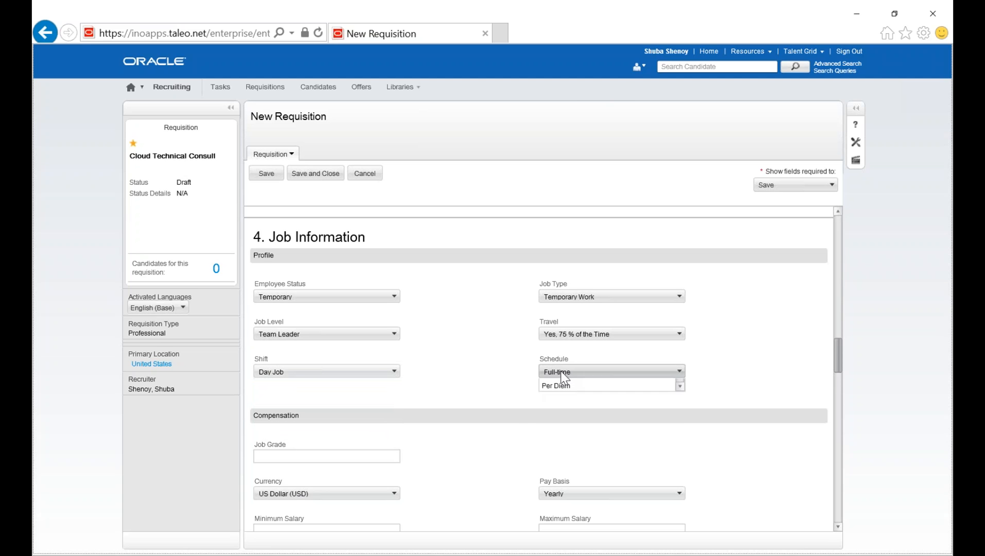
pyautogui.click(565, 377)
pyautogui.click(491, 429)
pyautogui.click(400, 454)
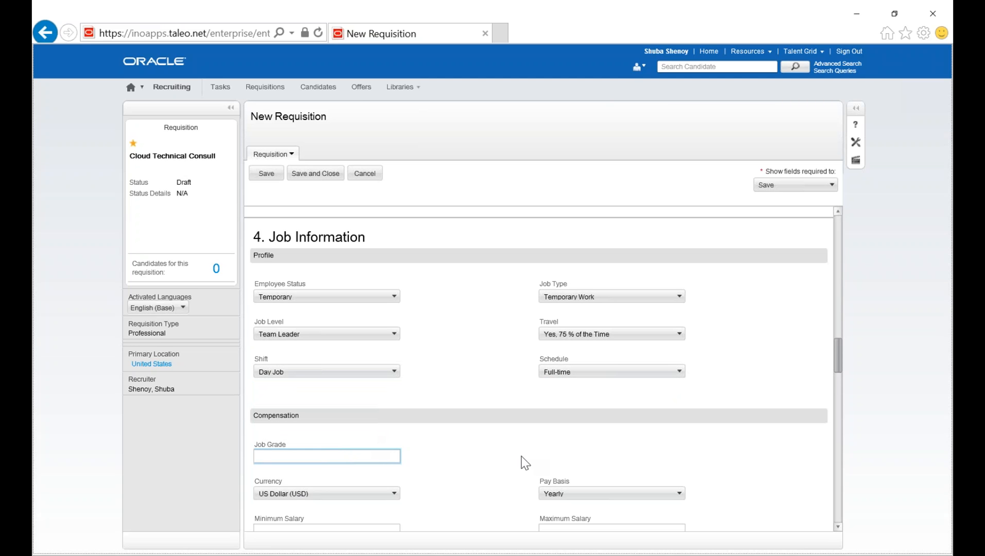
# Review the compensation, job description and questionnaire sections, and save and close the requisition.
pyautogui.scroll(-3, 539, 462)
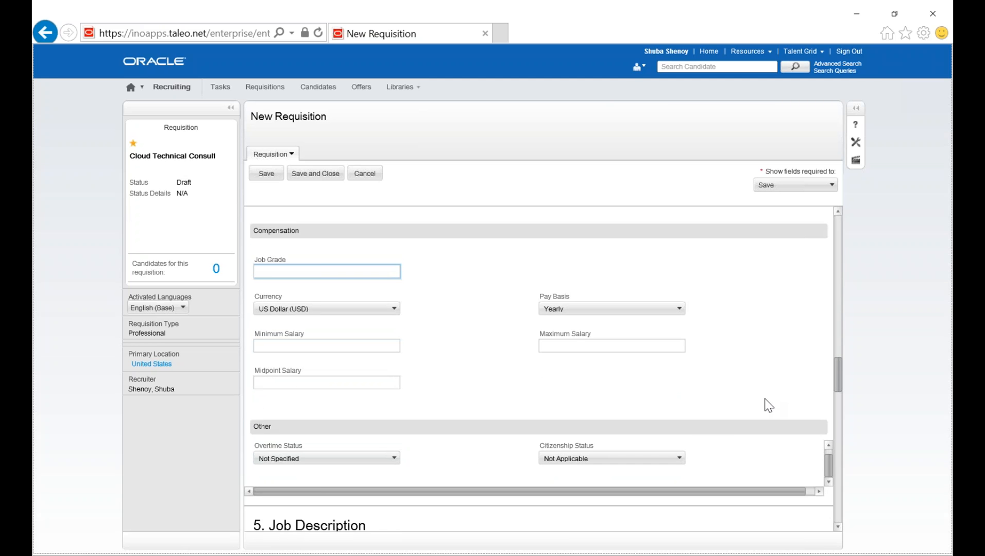
pyautogui.moveTo(838, 377); pyautogui.dragTo(836, 414)
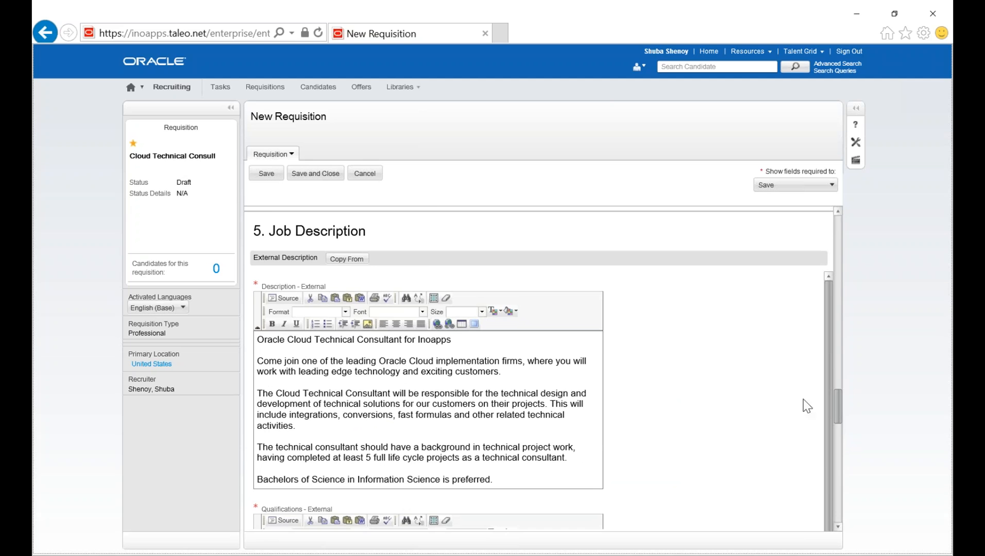
pyautogui.moveTo(838, 420); pyautogui.dragTo(821, 476)
pyautogui.scroll(-1, 613, 356)
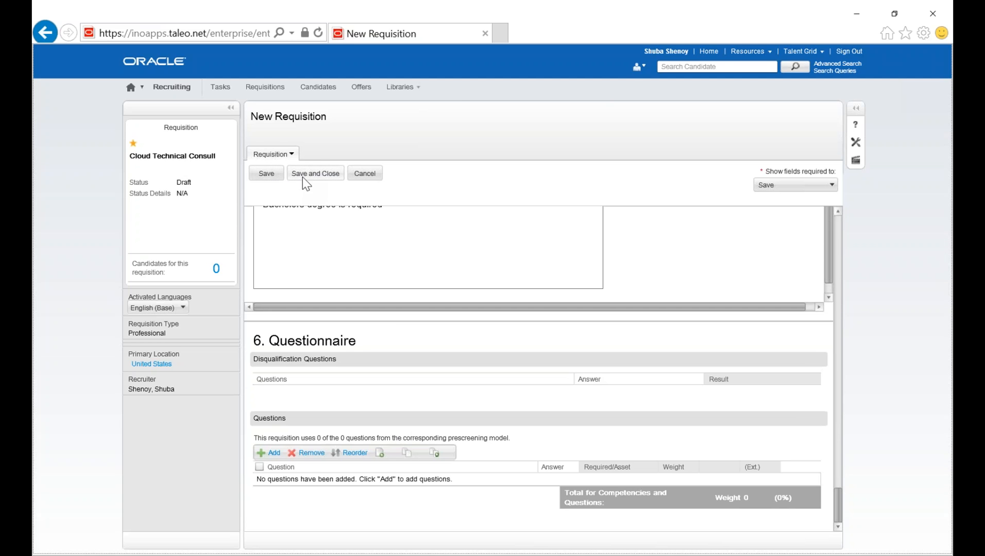
pyautogui.click(321, 176)
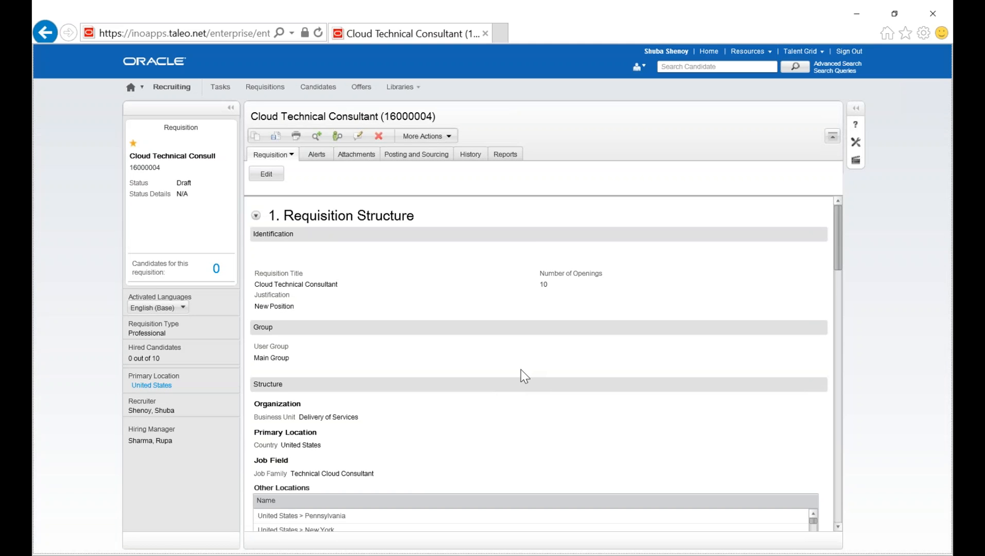
# Save the draft requisition as open with the comment "test".
pyautogui.doubleClick(192, 184)
pyautogui.click(436, 137)
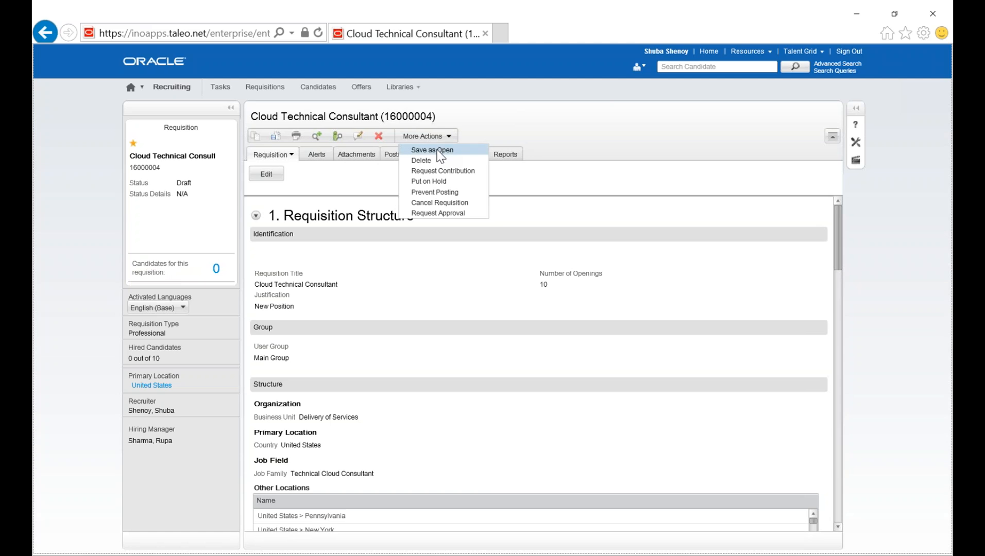
pyautogui.click(437, 150)
pyautogui.write('test')
pyautogui.click(825, 230)
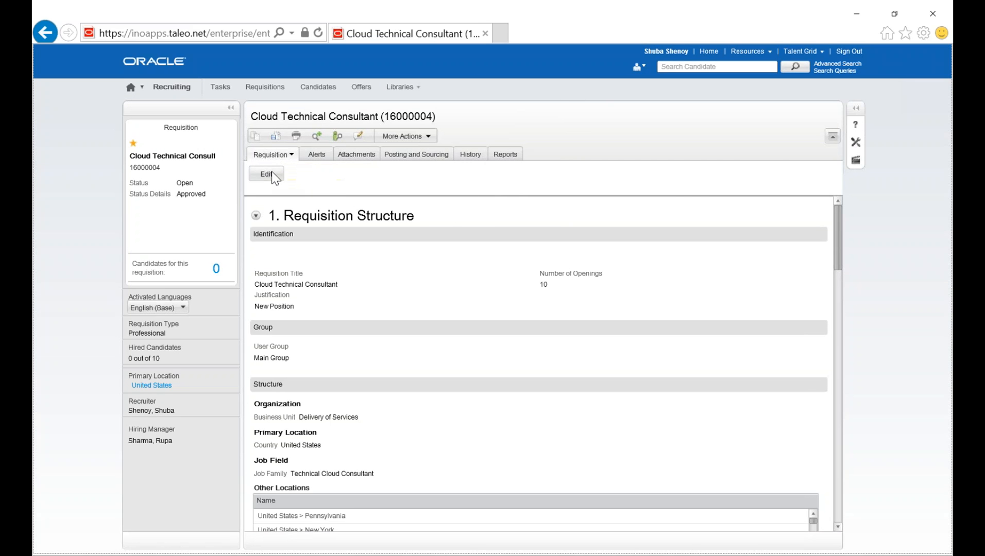
# Look at the requisition's candidate alerts and its file attachments.
pyautogui.click(320, 158)
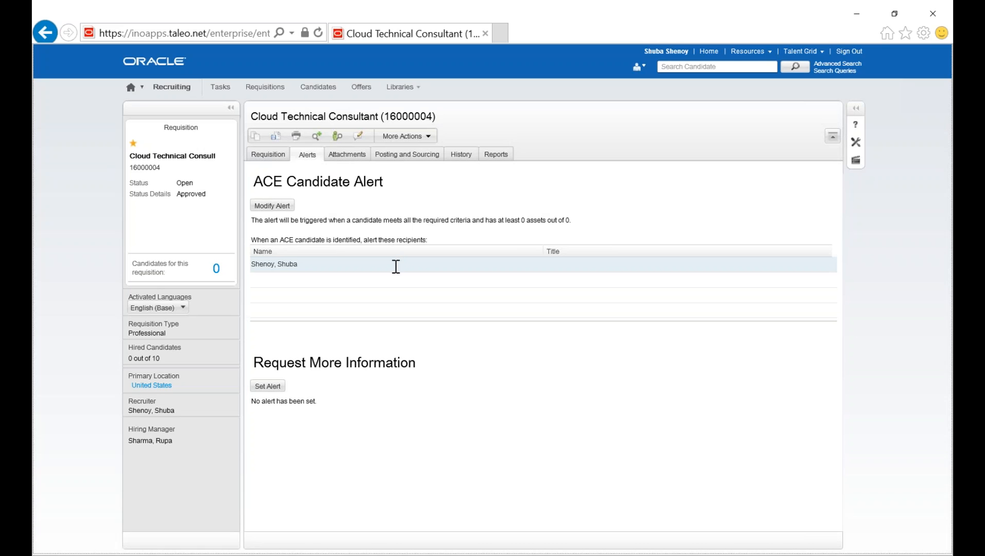
pyautogui.click(346, 155)
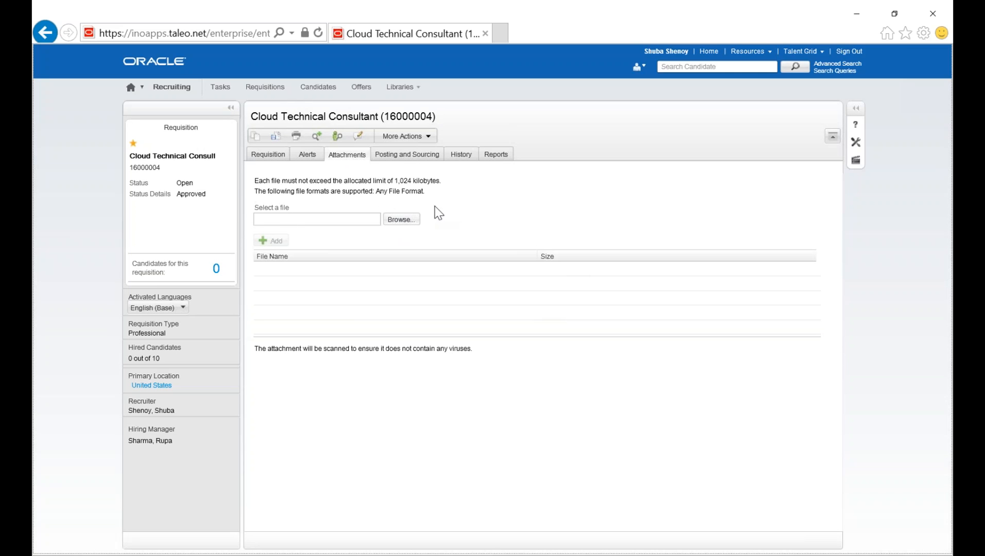
# Open the requisition's career section postings for modification and check the External and Internal entries.
pyautogui.click(407, 154)
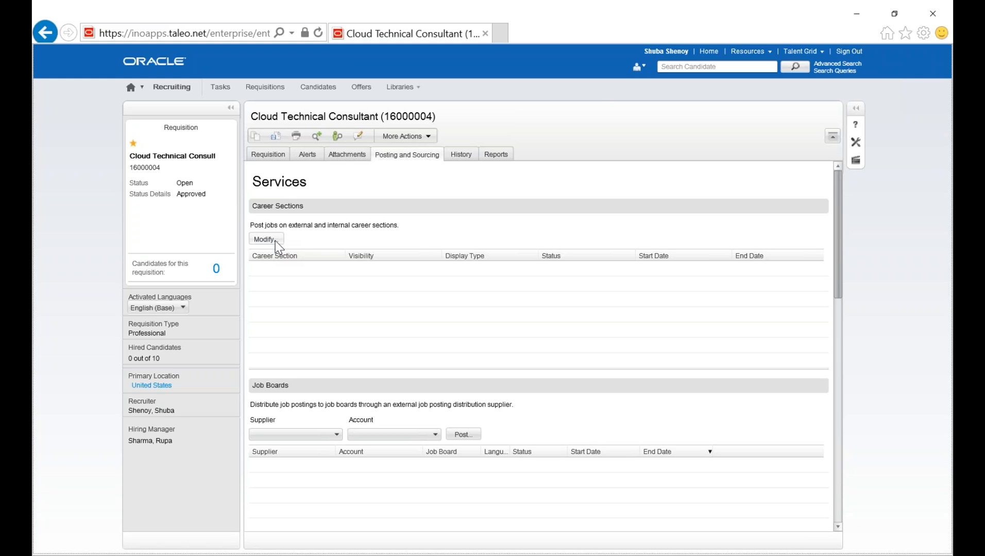
pyautogui.click(275, 240)
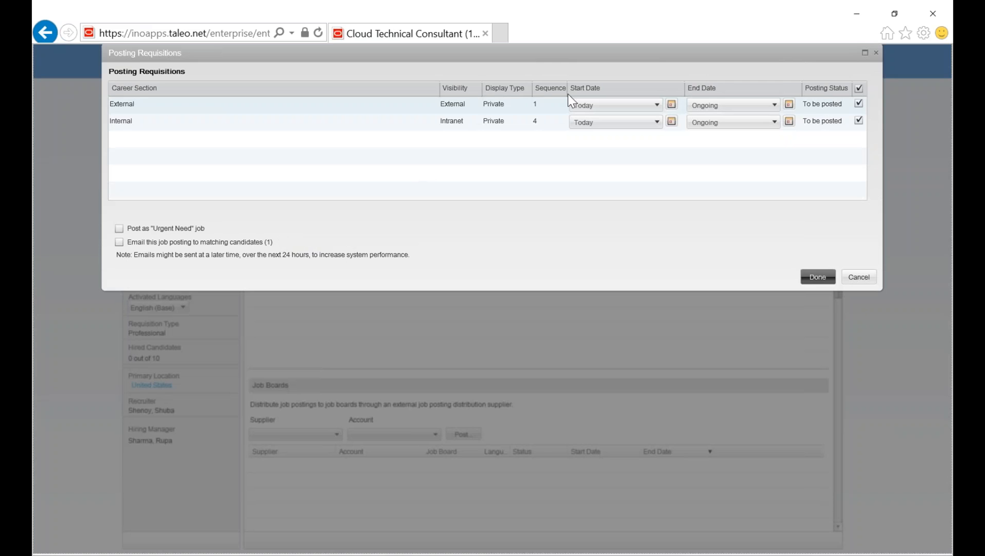
pyautogui.doubleClick(132, 105)
pyautogui.doubleClick(135, 120)
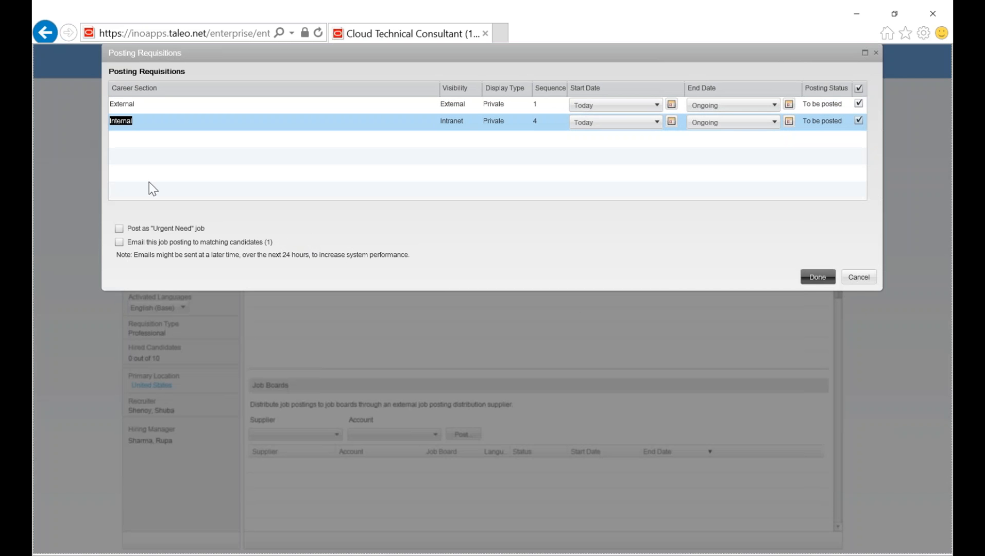
# Set the External career section posting's start date to May 9, 2016 and its end date to Aug 29, 2016.
pyautogui.click(671, 105)
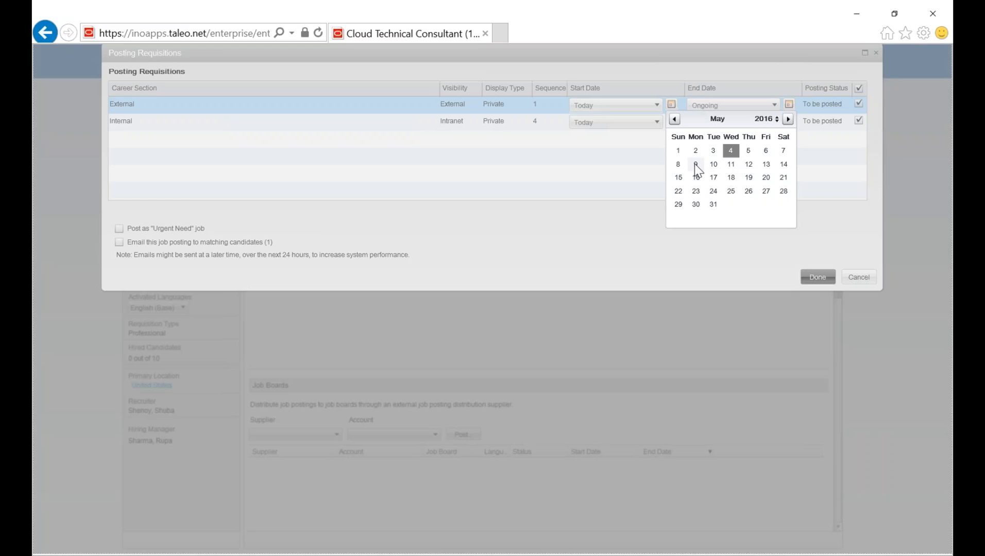
pyautogui.click(695, 164)
pyautogui.click(790, 105)
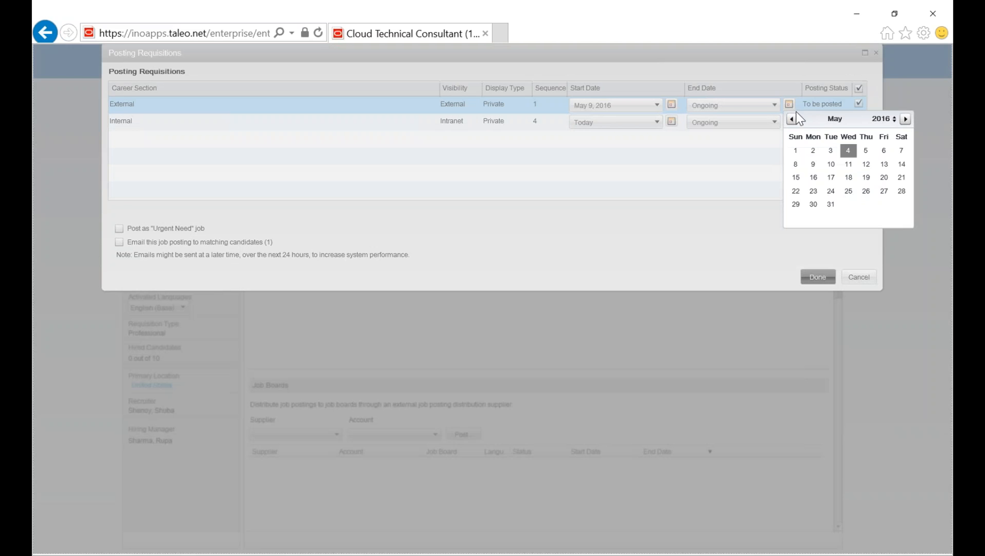
pyautogui.click(905, 119)
pyautogui.click(906, 118)
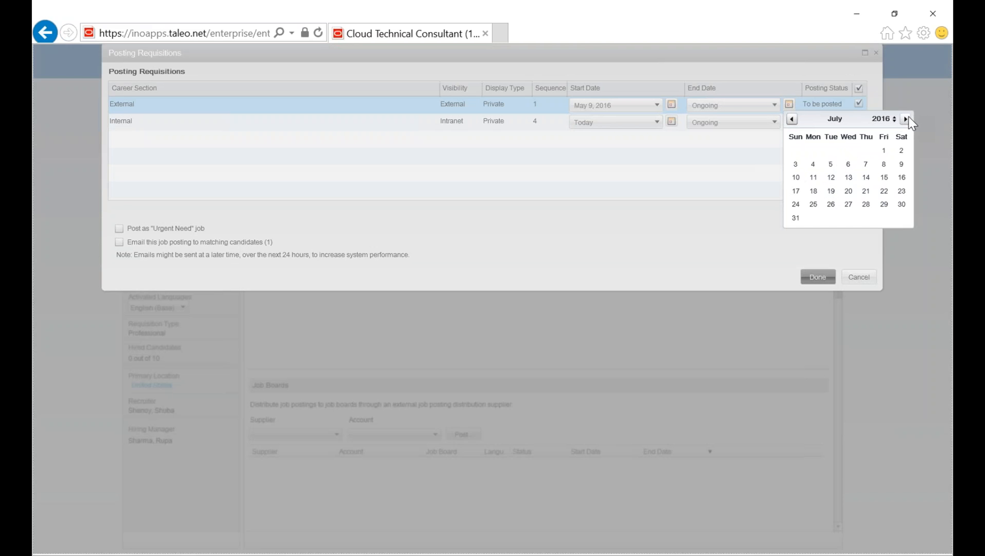
pyautogui.click(906, 119)
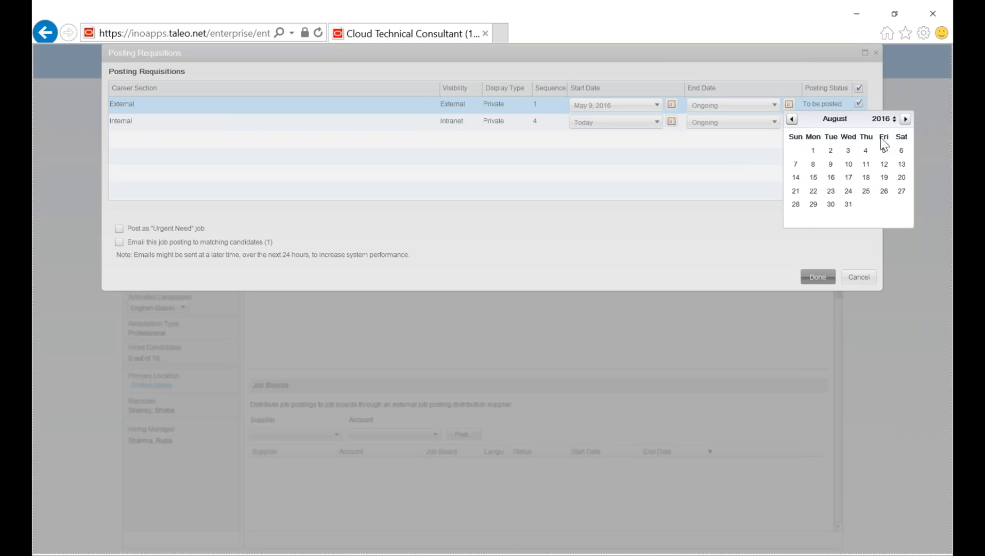
pyautogui.click(813, 204)
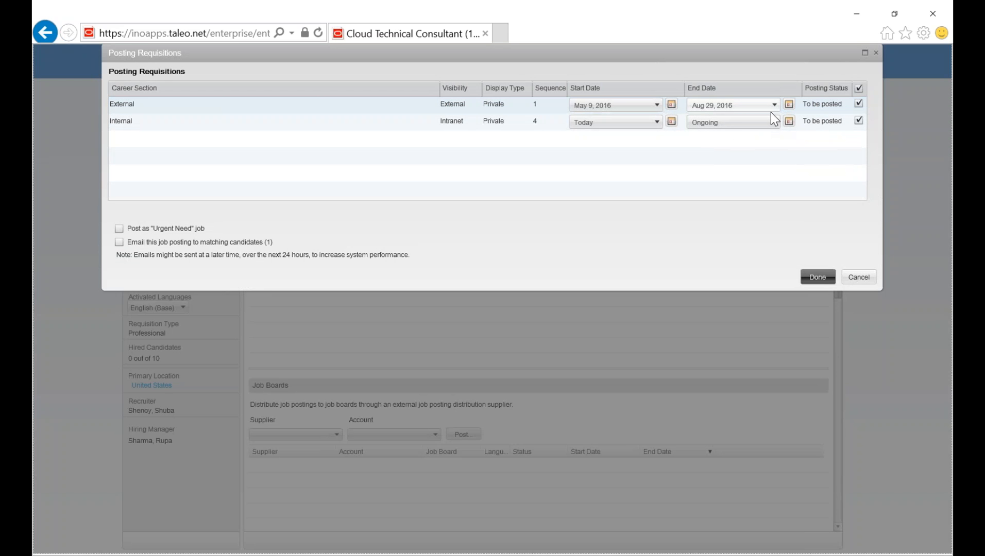
# Change the External posting's start date to today, May 4, 2016, and post the requisition to the career sections.
pyautogui.click(673, 104)
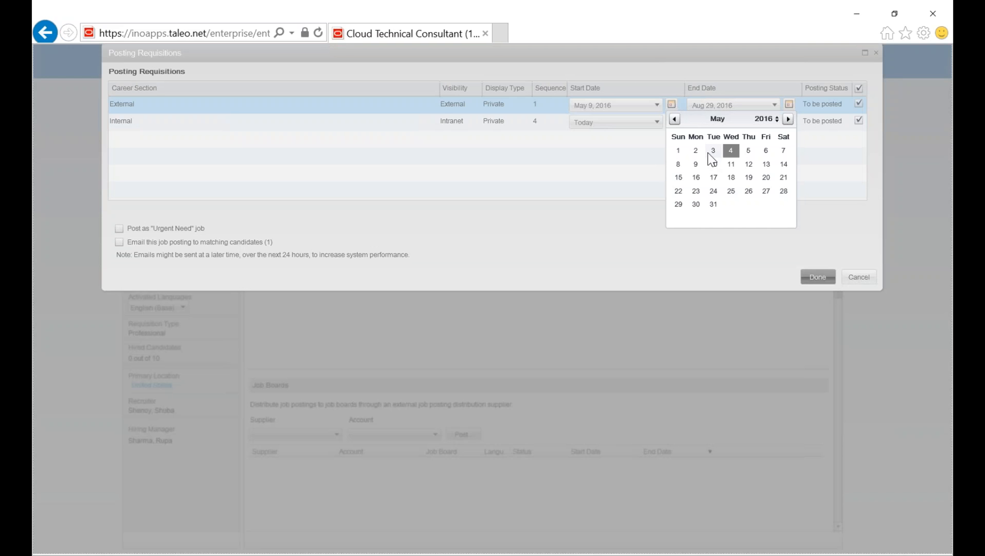
pyautogui.click(732, 151)
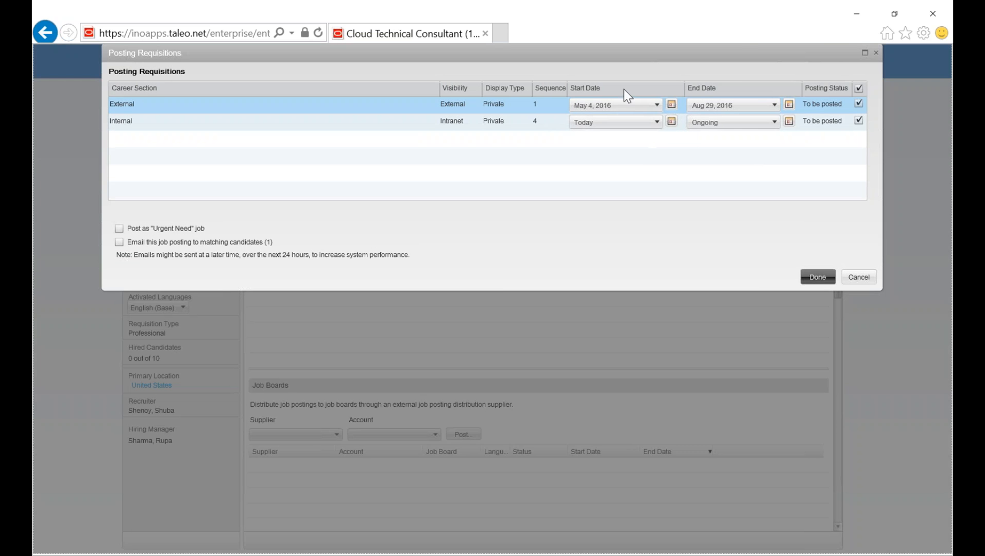
pyautogui.click(656, 105)
pyautogui.click(642, 118)
pyautogui.click(813, 277)
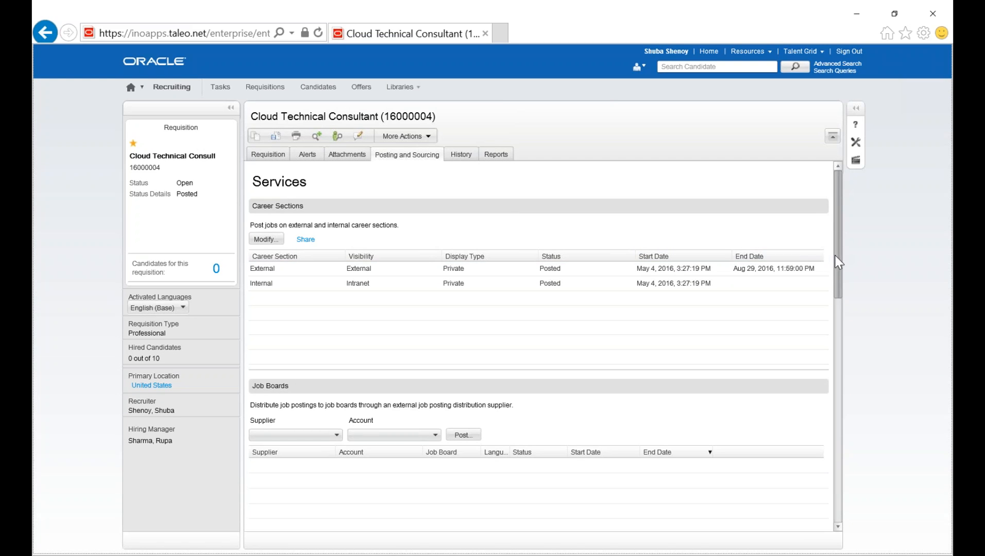
# Look over the Job Boards and Staffing Agents sections of the requisition's posting services.
pyautogui.scroll(-1, 840, 281)
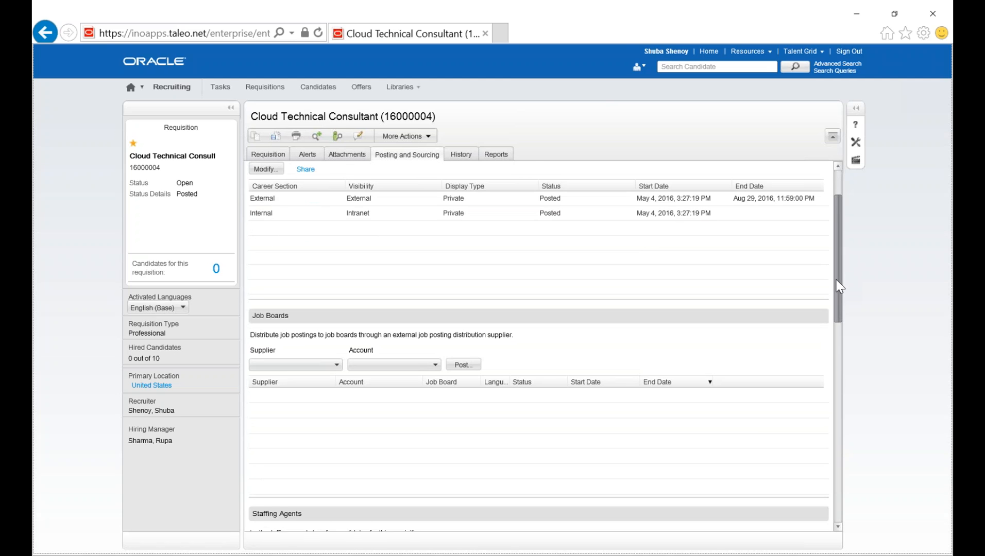
pyautogui.scroll(-1, 838, 294)
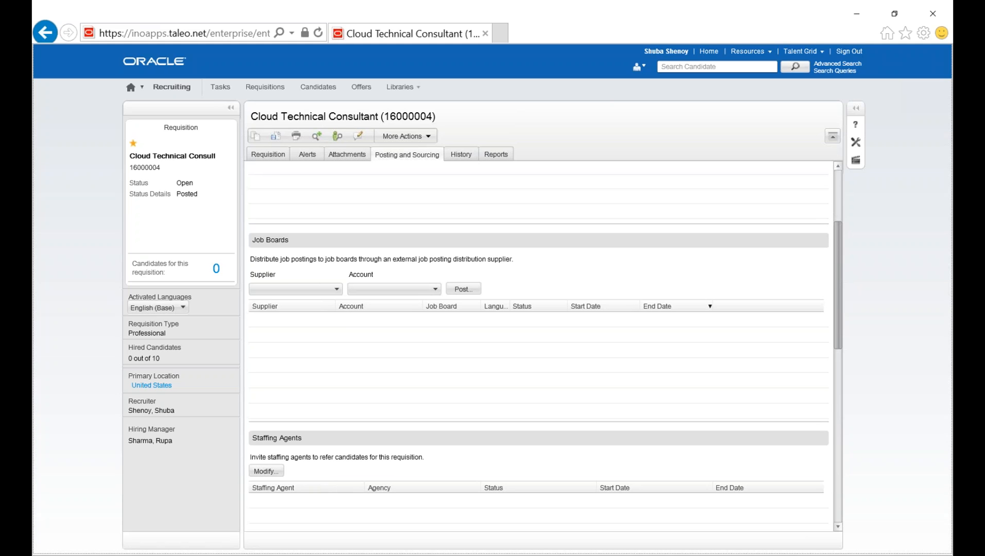
pyautogui.scroll(-1, 315, 463)
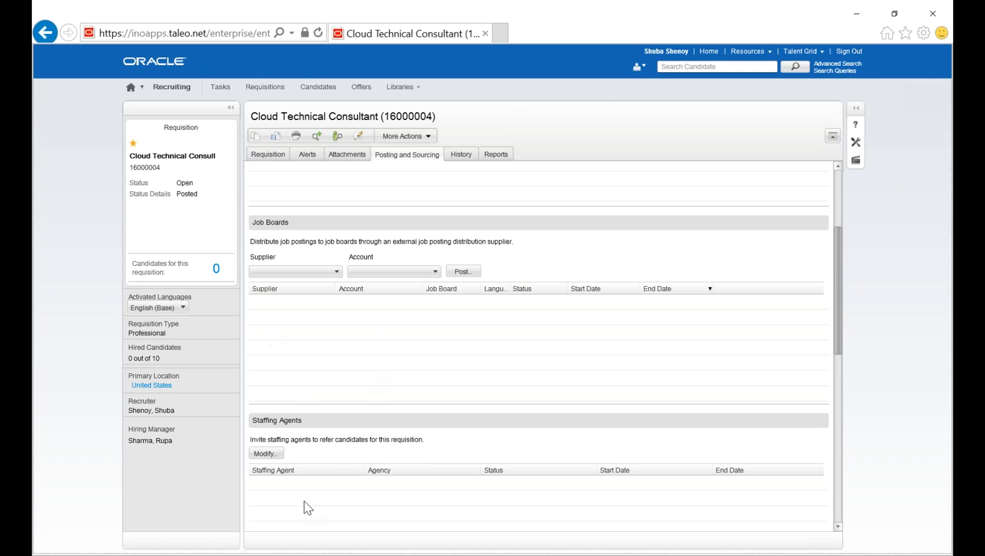
# Switch to the Taleo career section window, maximize it and look through the posted job openings.
pyautogui.hotkey('alt', 'Tab')
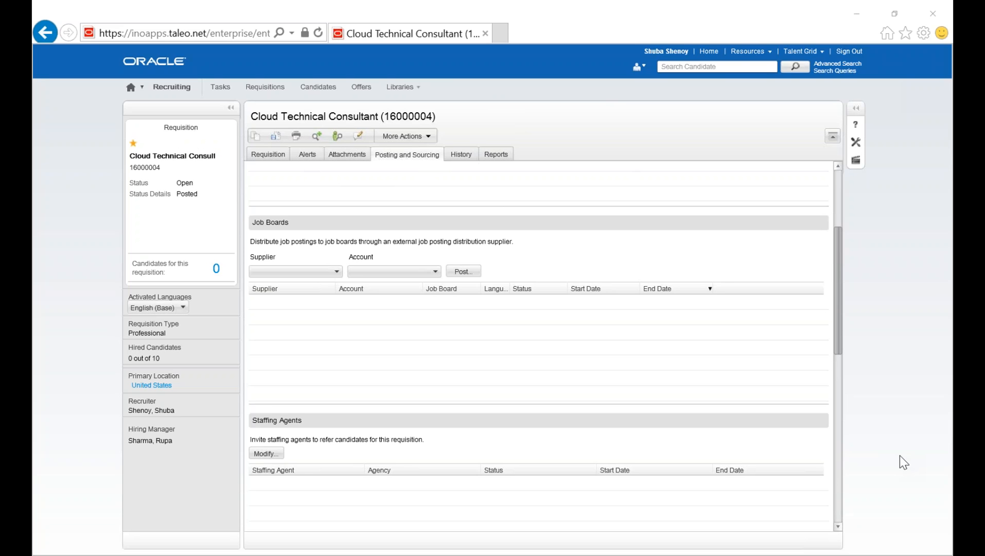
pyautogui.moveTo(953, 111); pyautogui.dragTo(616, 223)
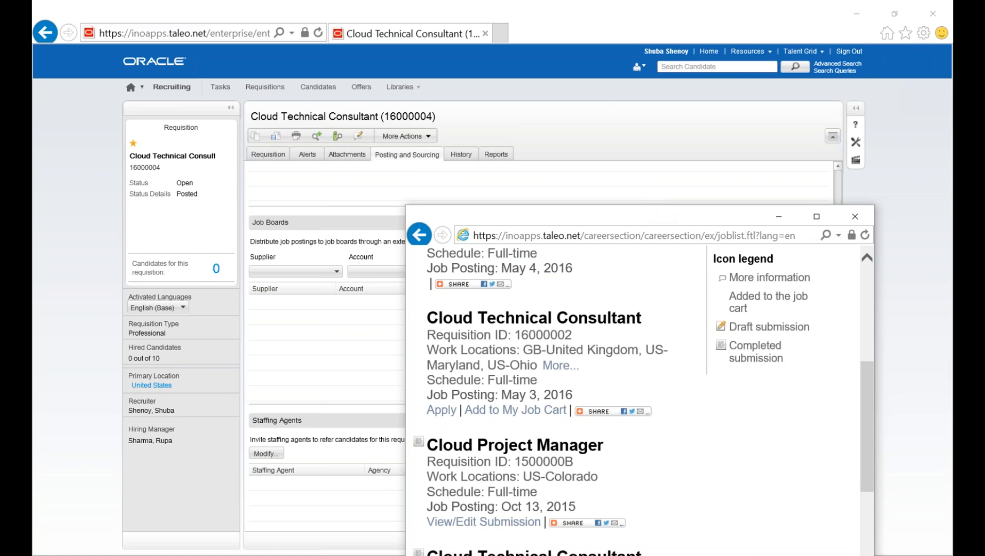
pyautogui.click(816, 217)
pyautogui.moveTo(947, 324); pyautogui.dragTo(920, 157)
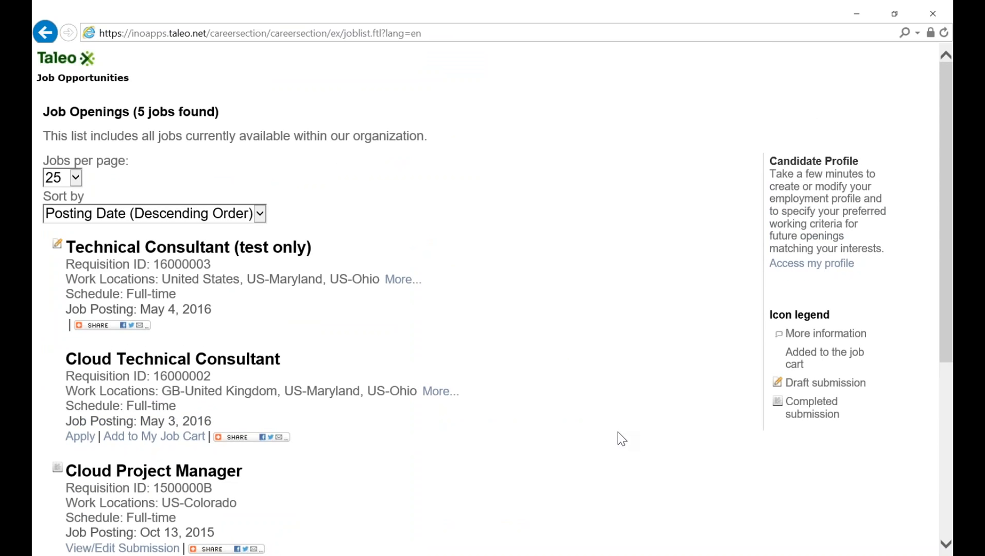
pyautogui.scroll(-2, 620, 437)
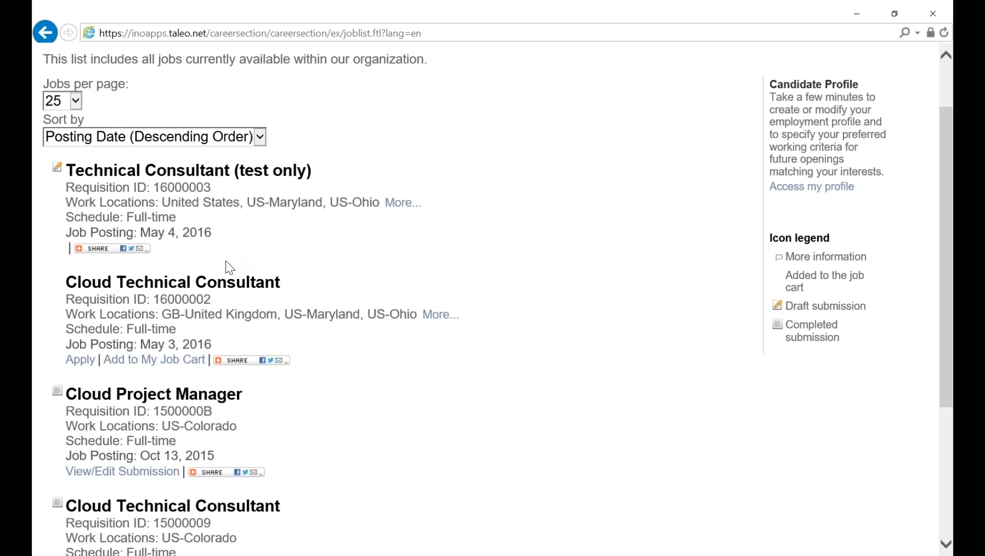
pyautogui.moveTo(140, 250)
pyautogui.scroll(2, 595, 316)
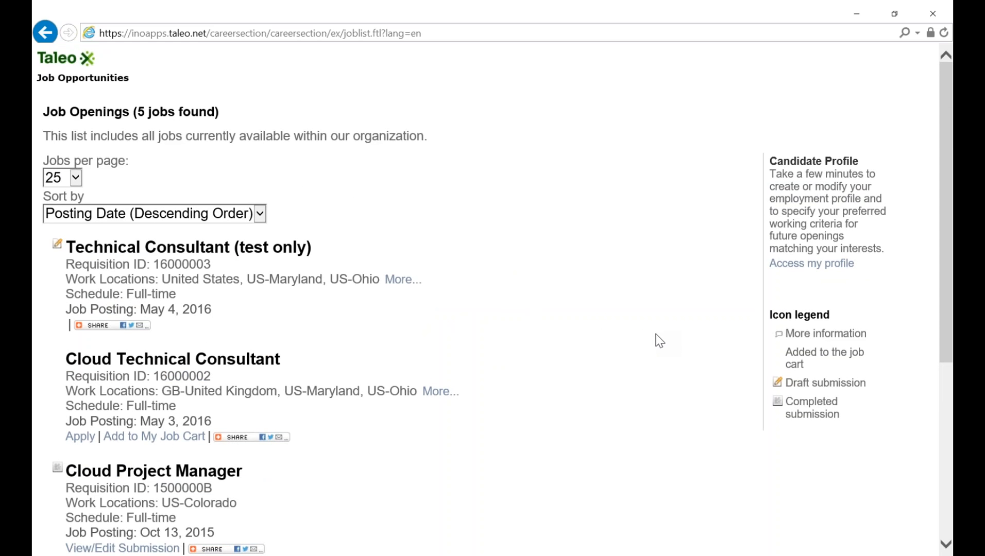
pyautogui.scroll(-1, 659, 340)
pyautogui.scroll(4, 668, 350)
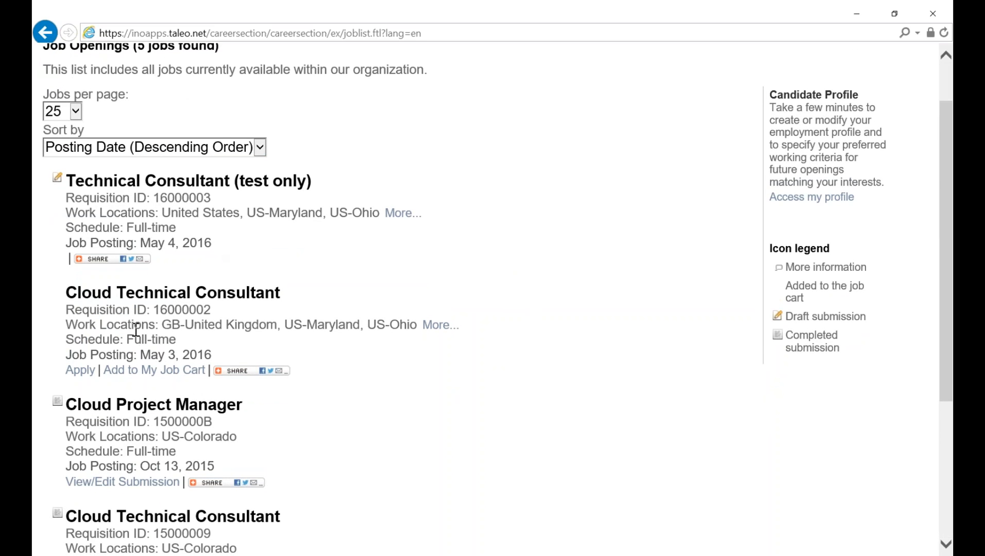
# Start an application for the Cloud Technical Consultant job with requisition ID 16000002 and accept the privacy agreement.
pyautogui.click(169, 376)
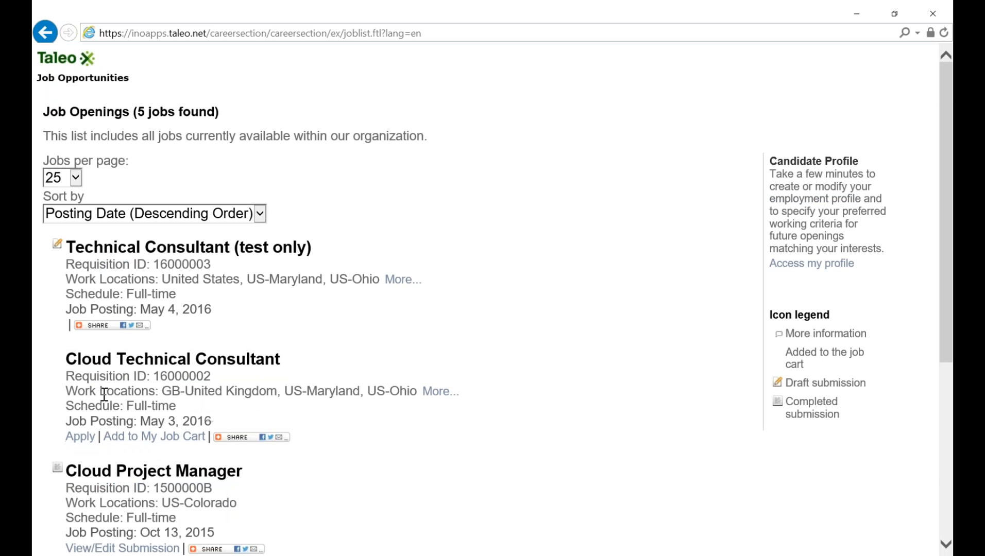
pyautogui.click(83, 442)
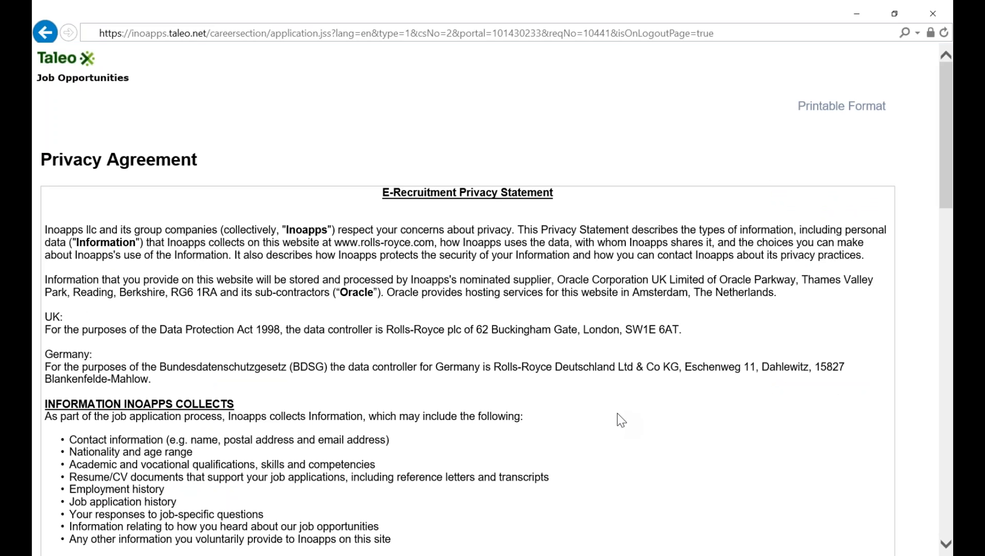
pyautogui.scroll(-7, 618, 414)
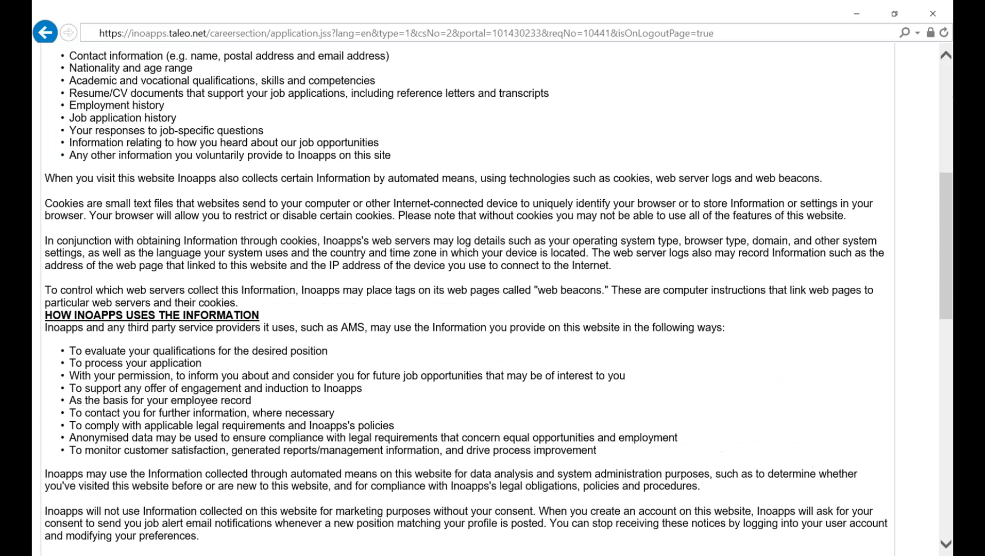
pyautogui.scroll(-12, 601, 416)
pyautogui.click(227, 442)
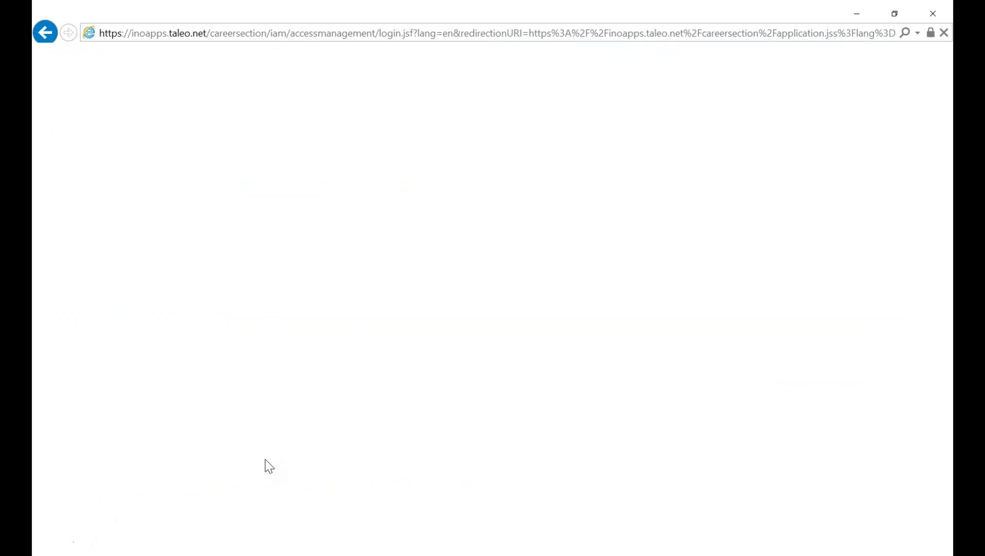
# Try to log in to the career section with the candidate's user name and password.
pyautogui.click(69, 297)
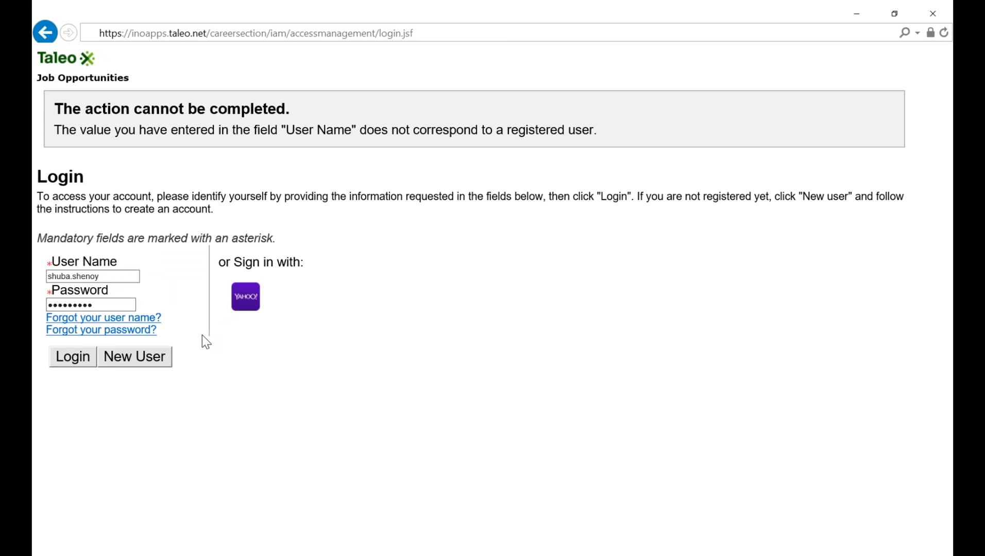
pyautogui.moveTo(121, 305); pyautogui.dragTo(39, 294)
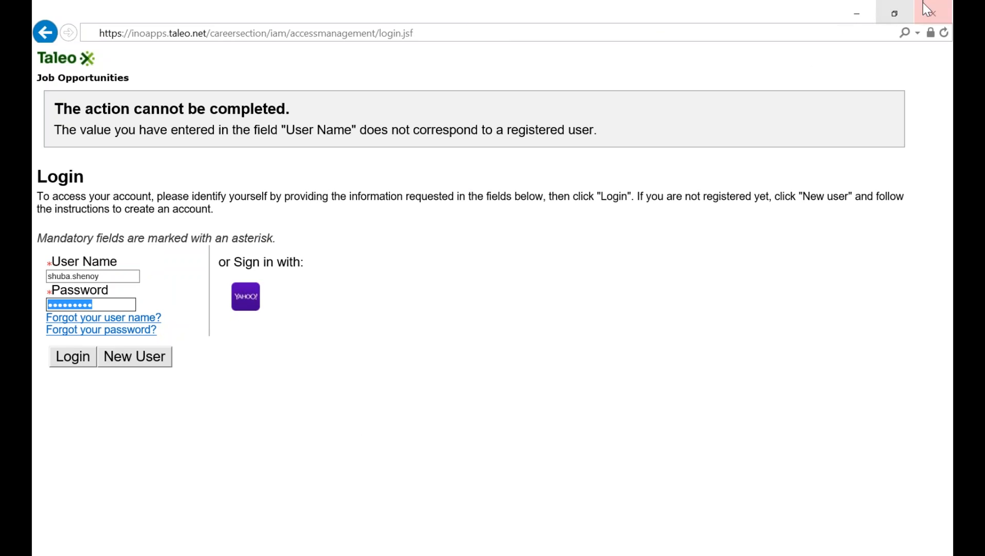
pyautogui.click(76, 358)
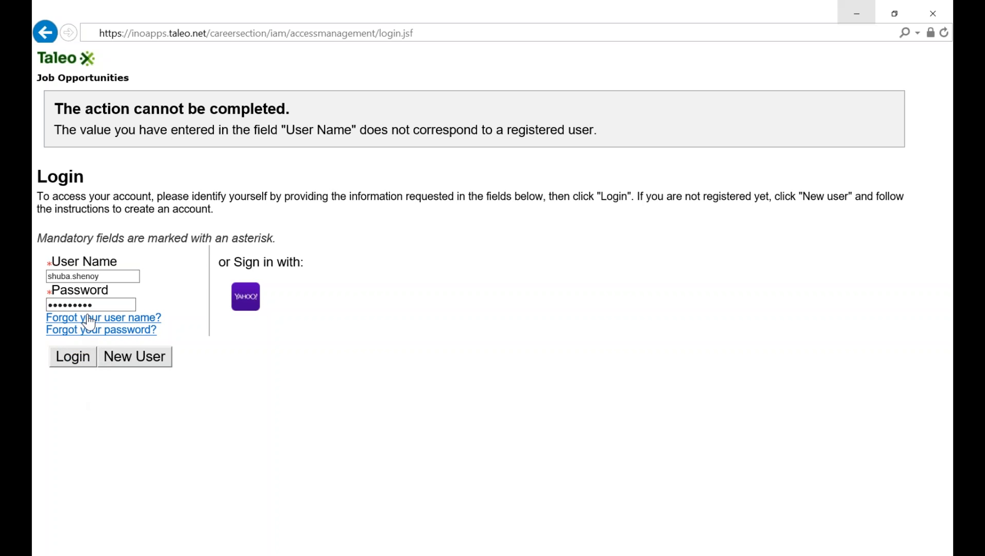
# Return to the Recruiting Center and open the candidate submission for the open Technical Consultant (test only) requisition.
pyautogui.click(856, 13)
pyautogui.click(171, 86)
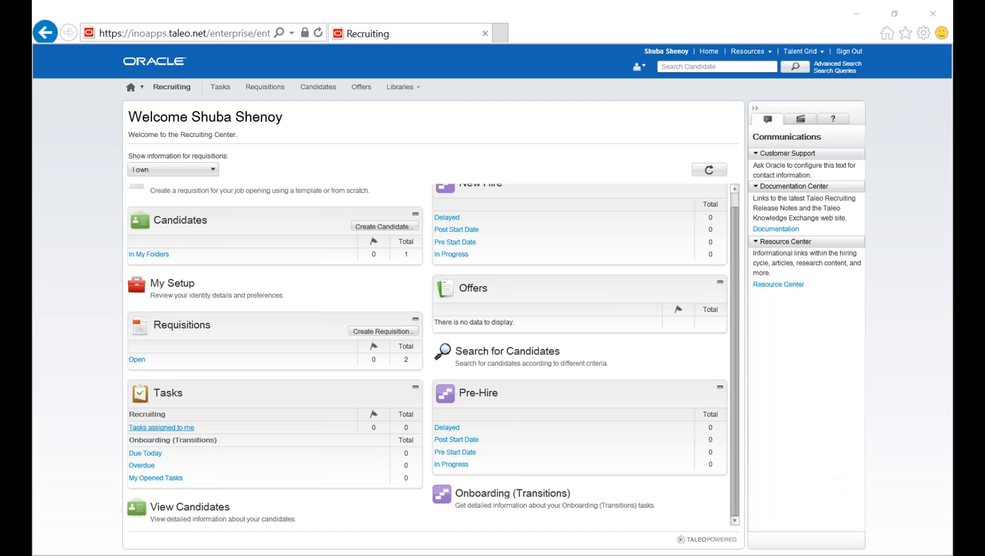
pyautogui.click(135, 361)
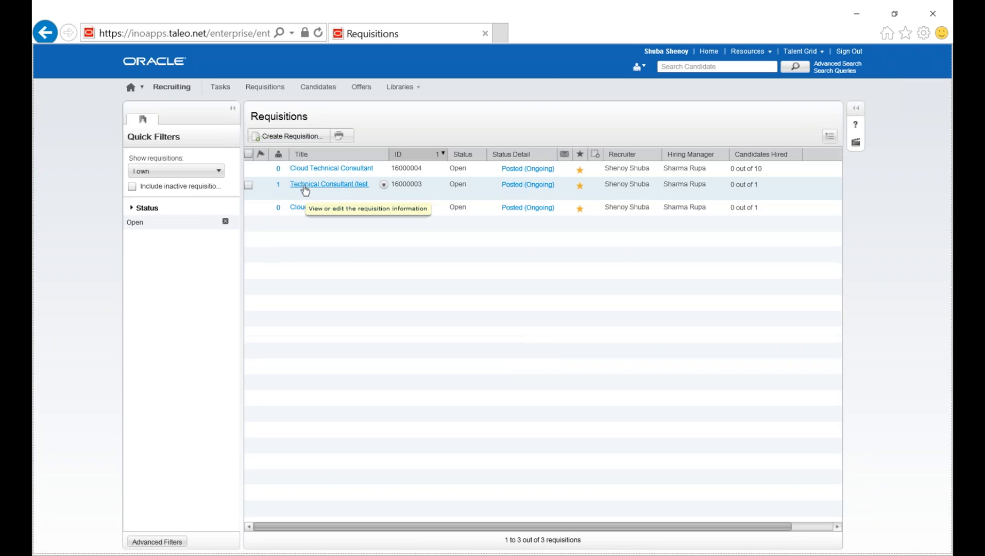
pyautogui.moveTo(304, 191)
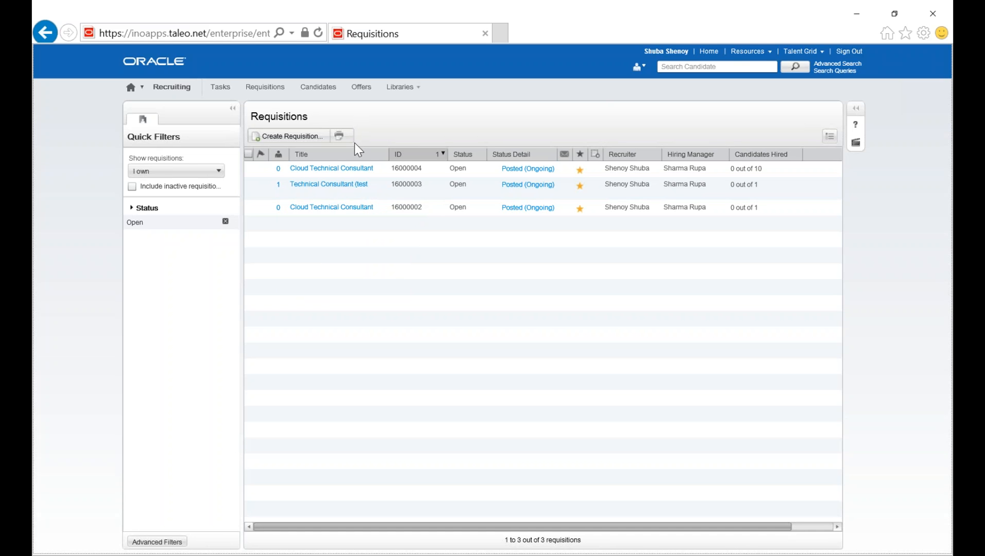
pyautogui.click(279, 187)
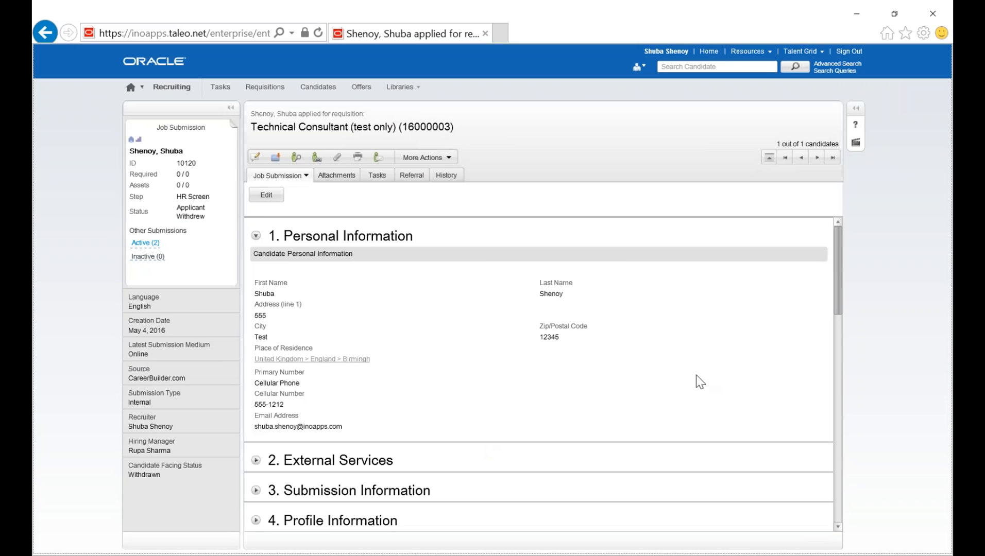
# Look through the sections of the candidate's job submission and open the .docx resume among its other attachments.
pyautogui.scroll(-2, 711, 379)
pyautogui.scroll(-2, 518, 371)
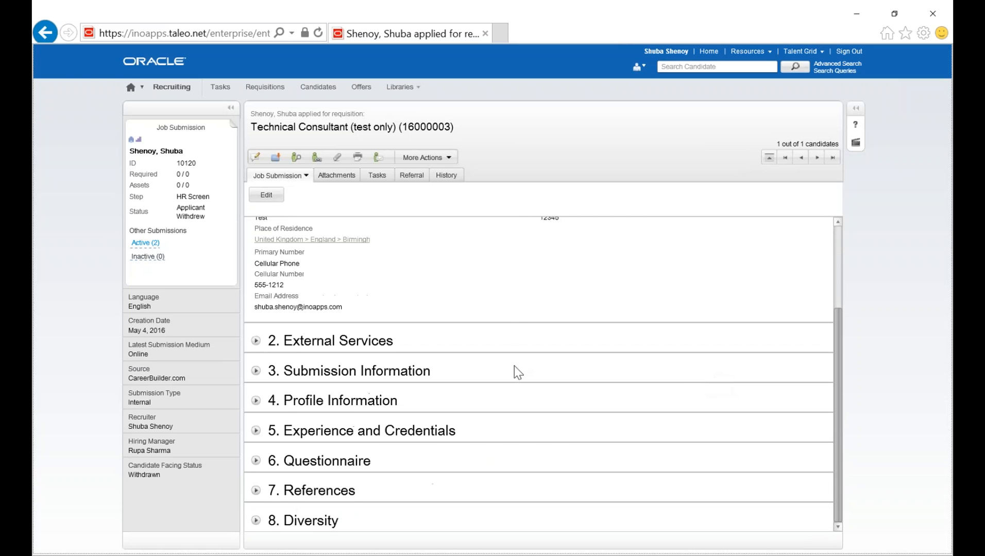
pyautogui.click(337, 175)
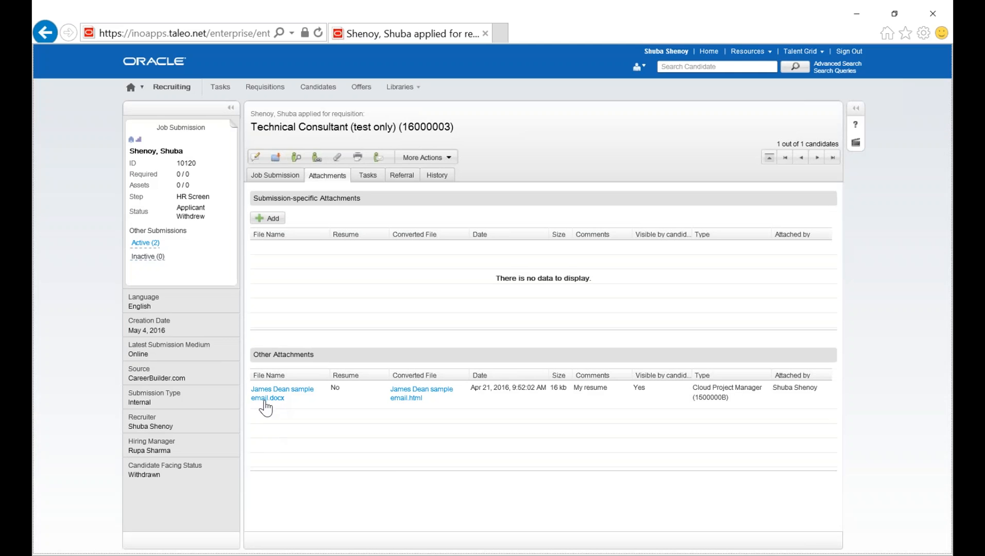
pyautogui.click(266, 404)
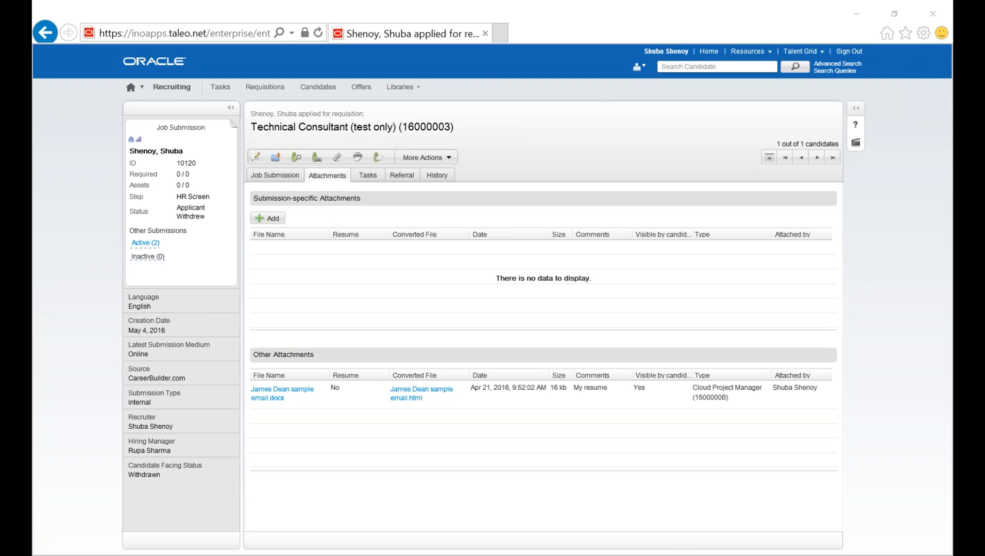
# Switch to the Oracle Talent Acquisition Cloud Service presentation slide show.
pyautogui.hotkey('alt', 'Tab')
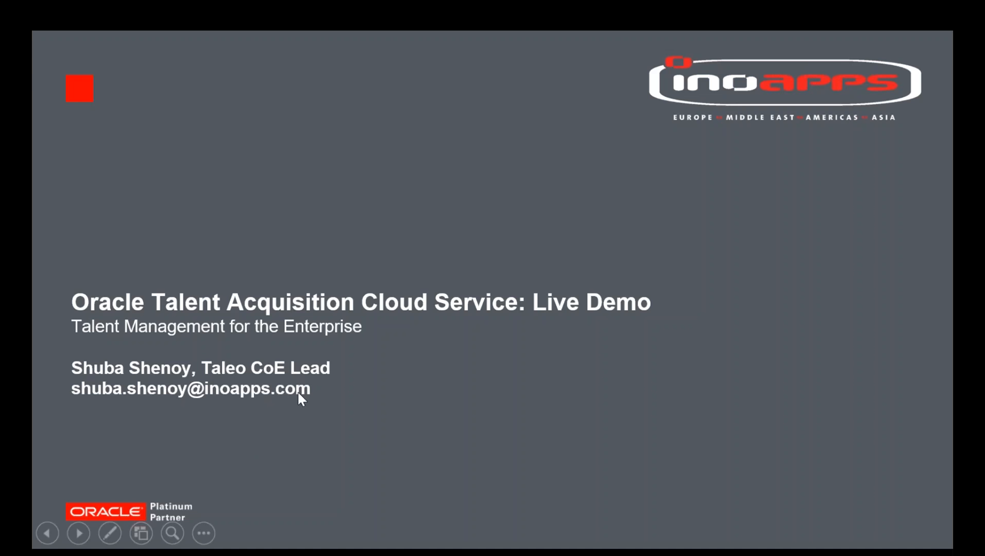